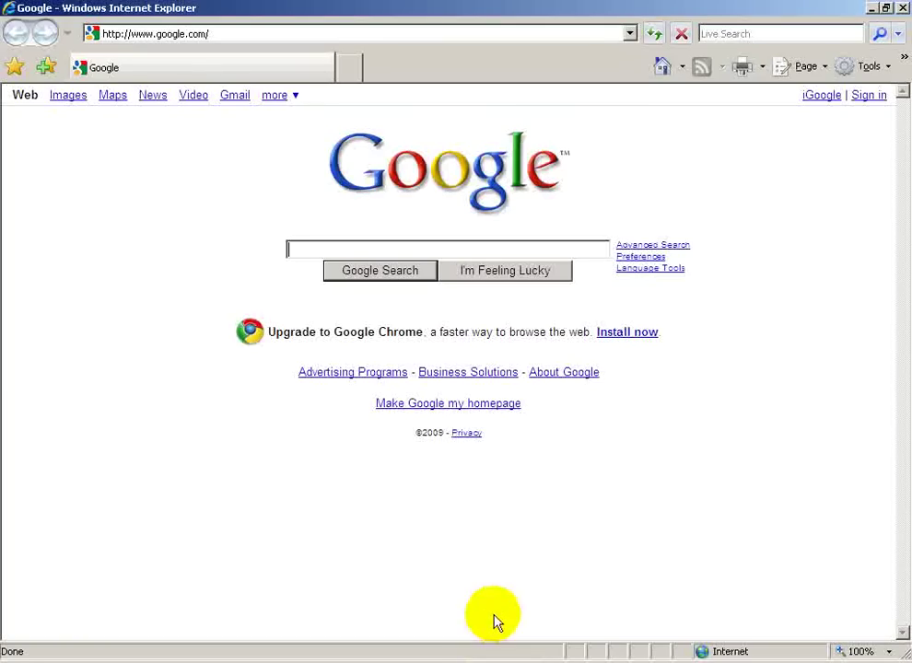
click(561, 32)
text(www.ticalc.org)
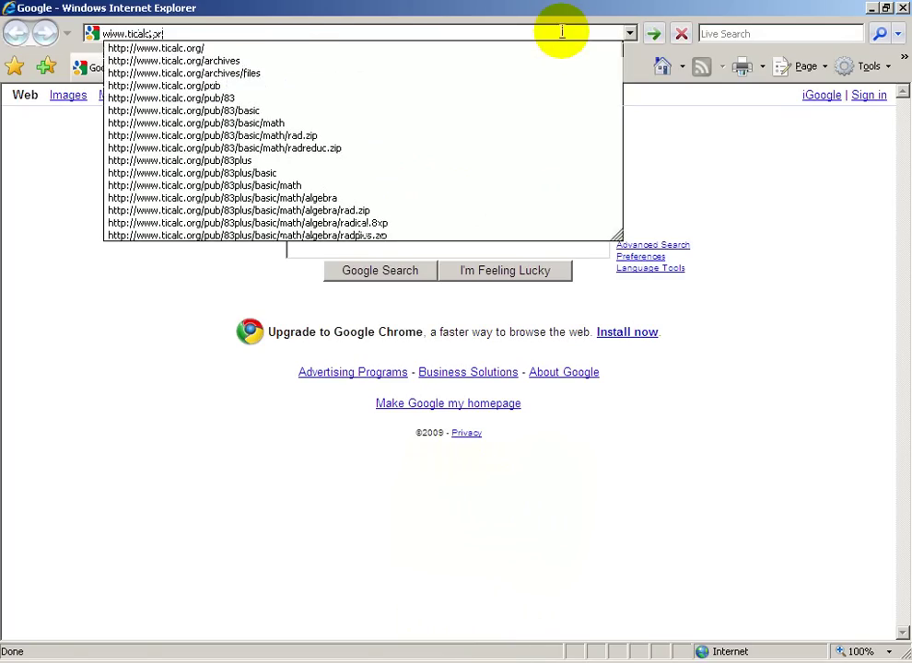
key(Return)
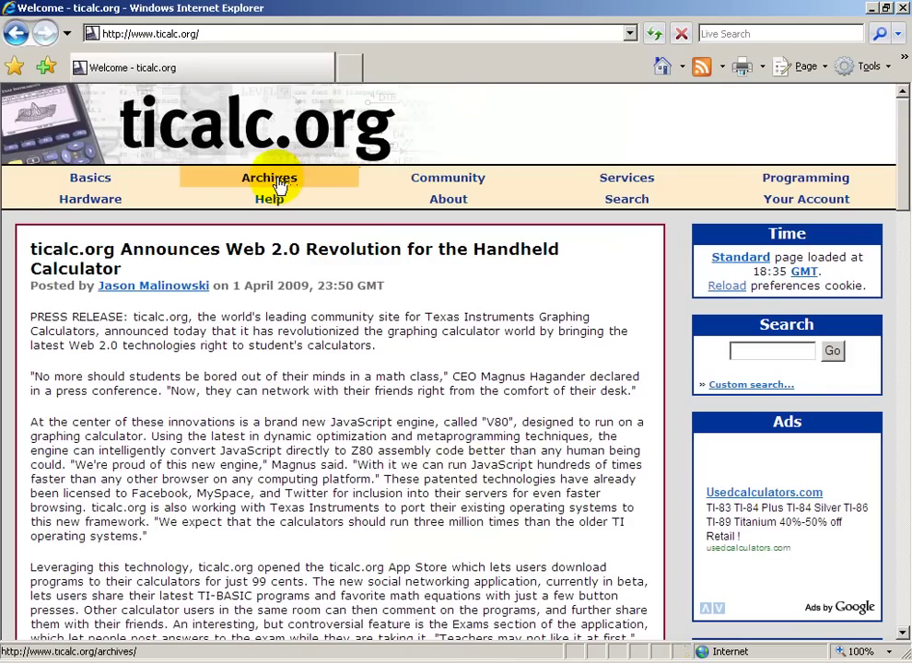
Browse the web file archives through 83plus > basic > math to the algebra folder
click(276, 183)
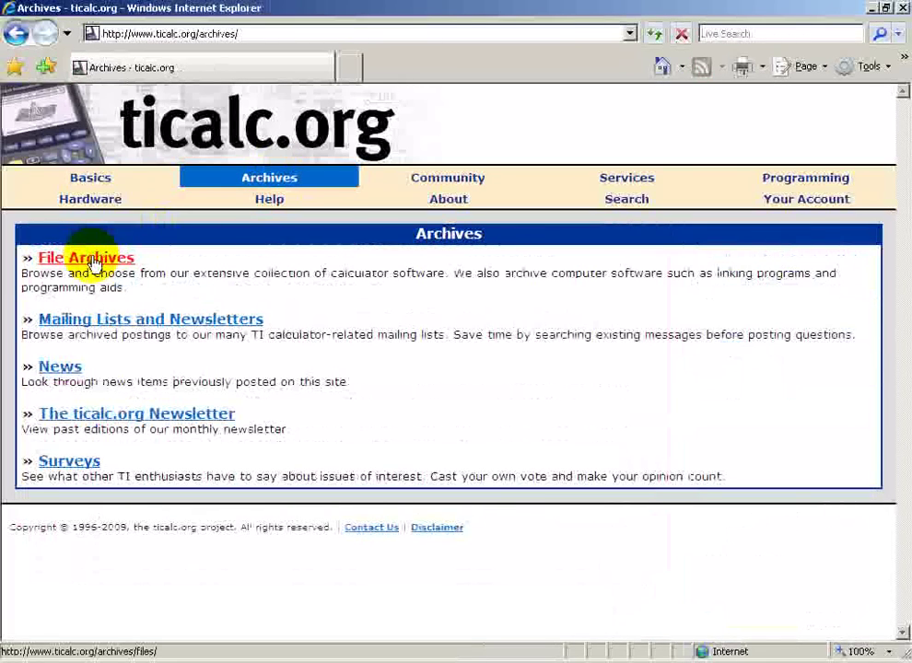
click(94, 262)
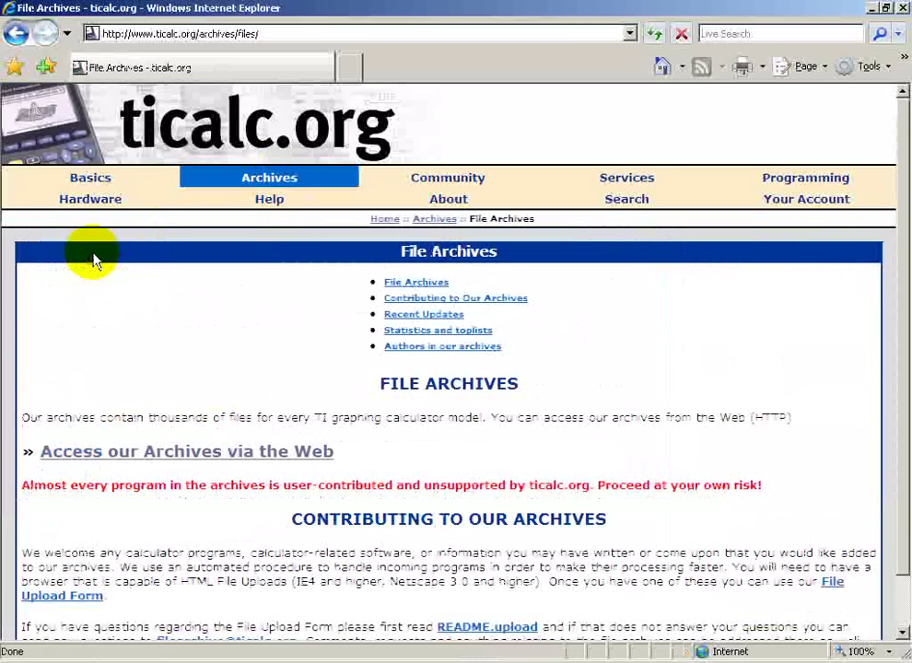
click(203, 460)
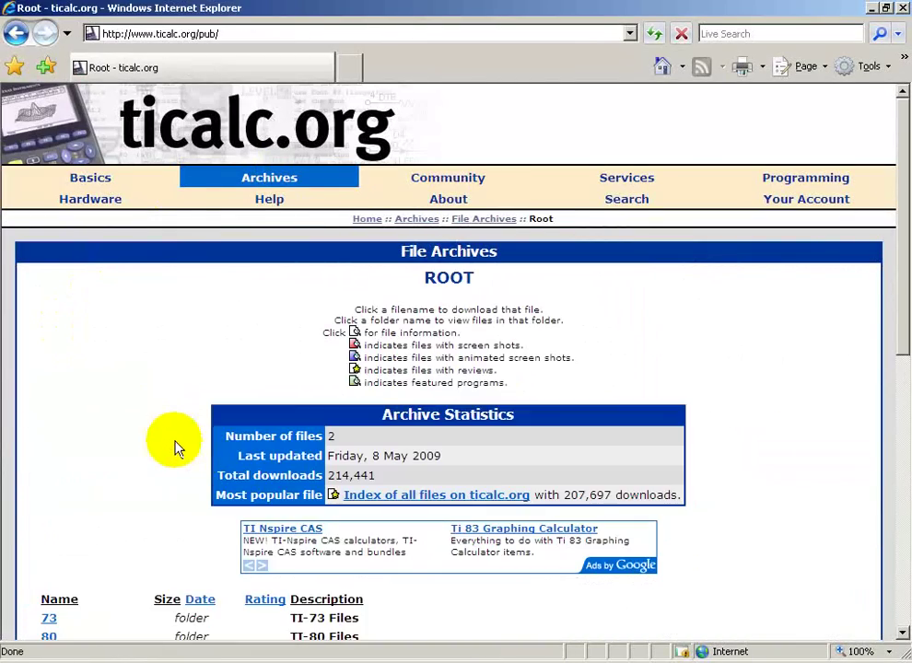
scroll(197, 455, down, 5)
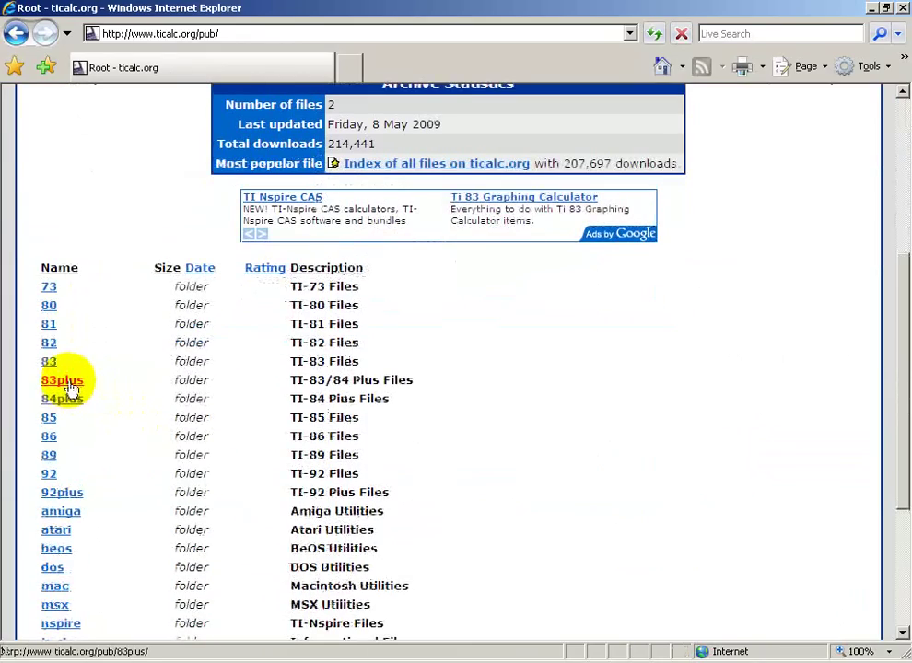
click(70, 386)
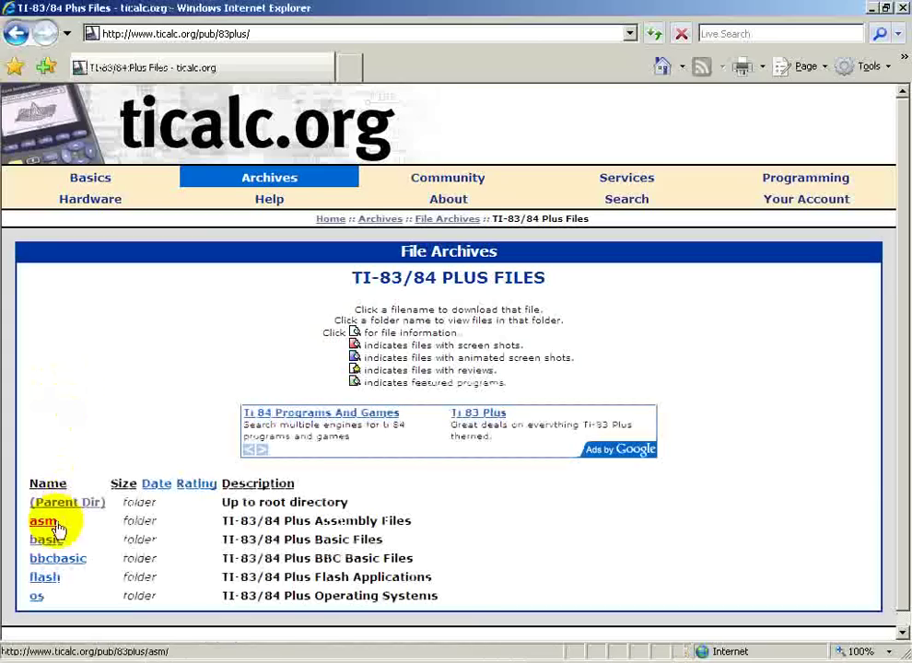
click(44, 541)
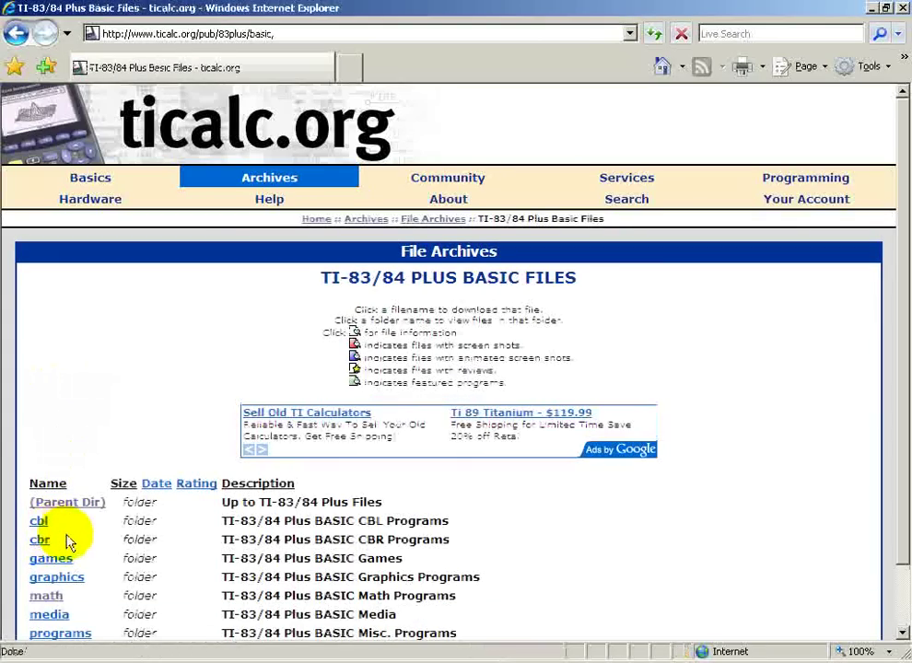
scroll(77, 573, down, 2)
click(46, 524)
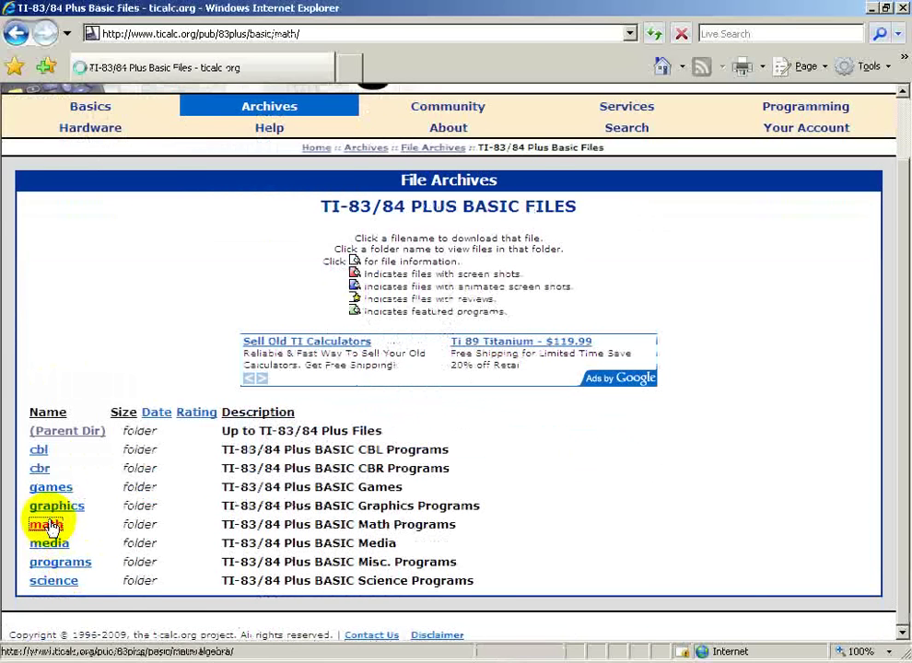
scroll(51, 525, down, 2)
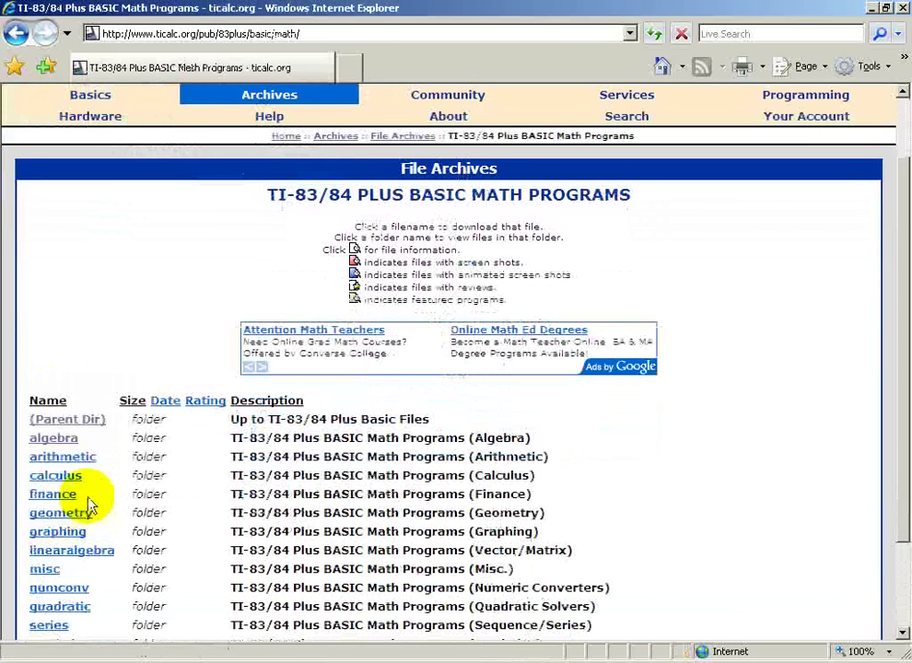
click(57, 440)
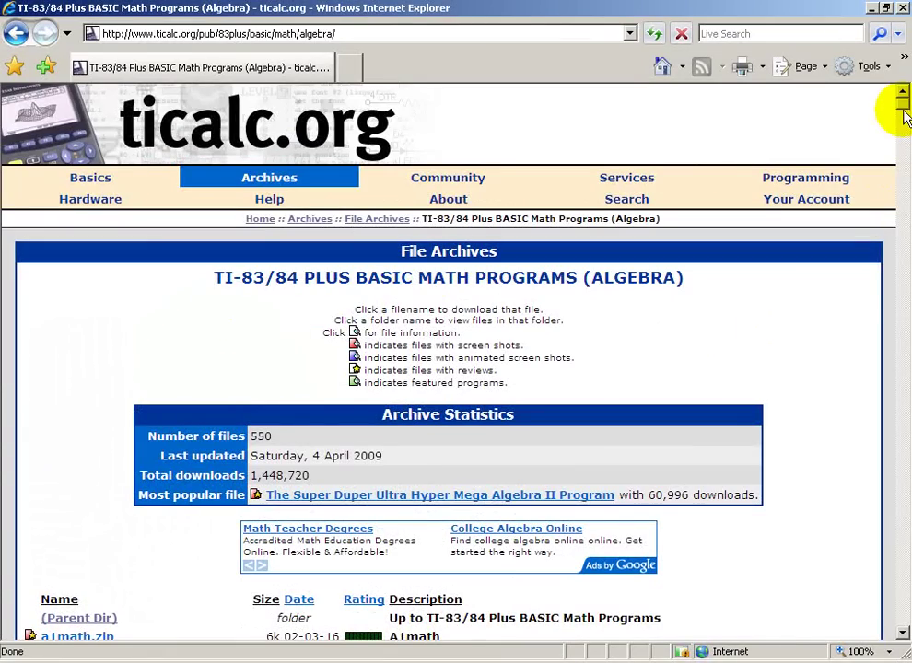
Save rad.zip from the algebra list to the Desktop, then return to the desktop
drag(904, 112, 899, 452)
scroll(810, 442, down, 3)
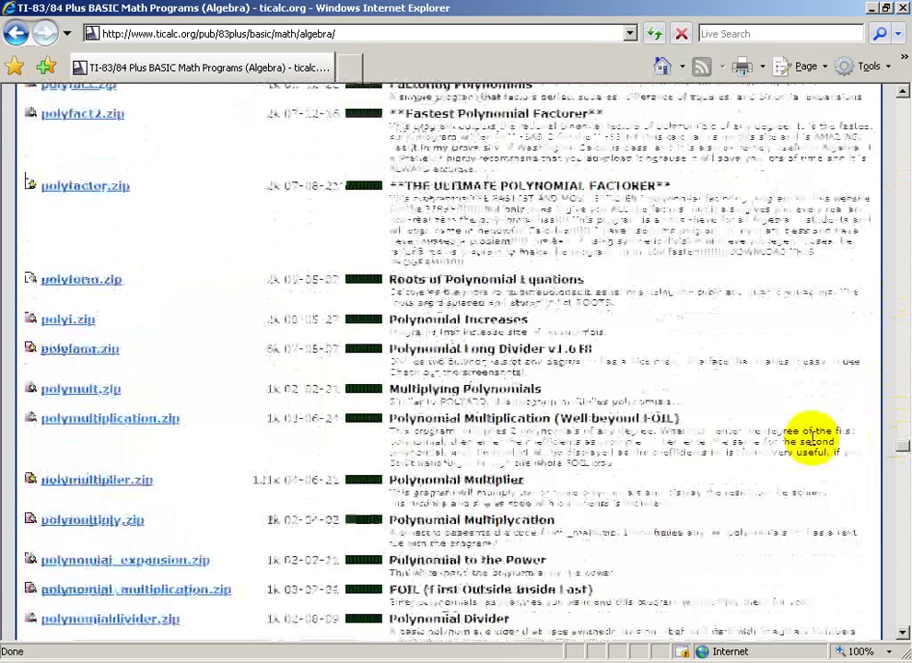
scroll(811, 442, down, 5)
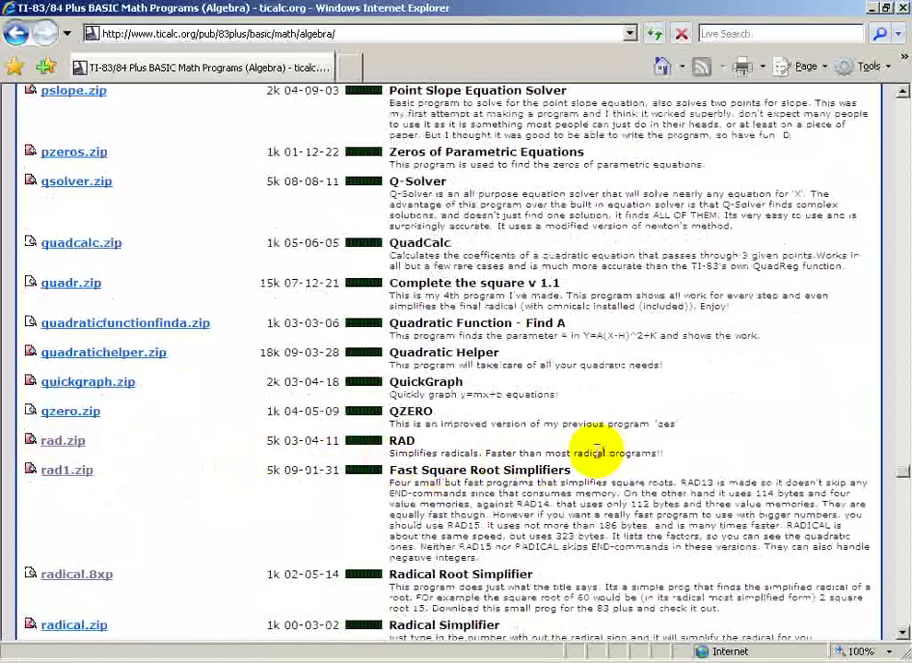
click(61, 440)
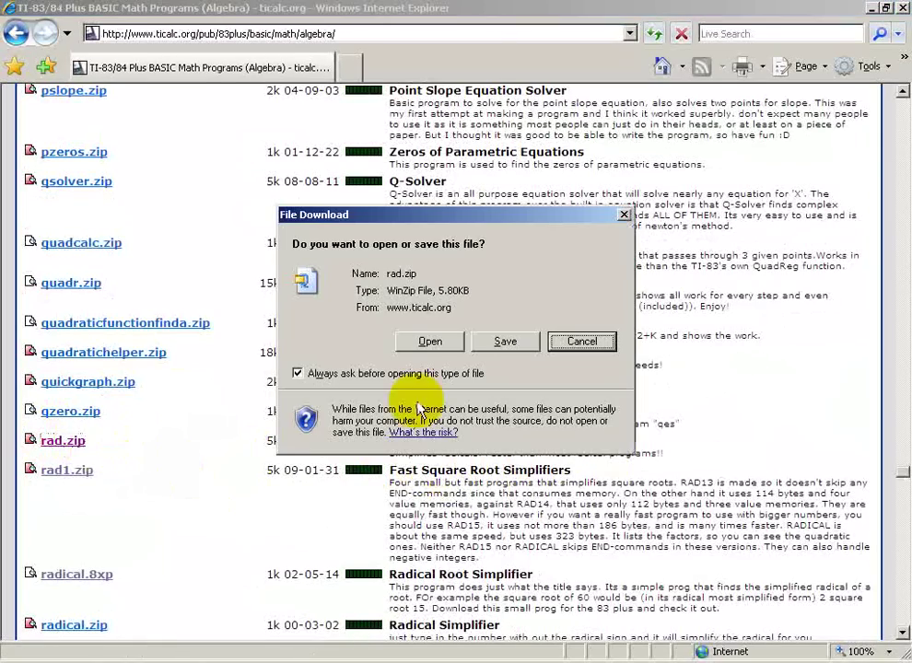
click(500, 350)
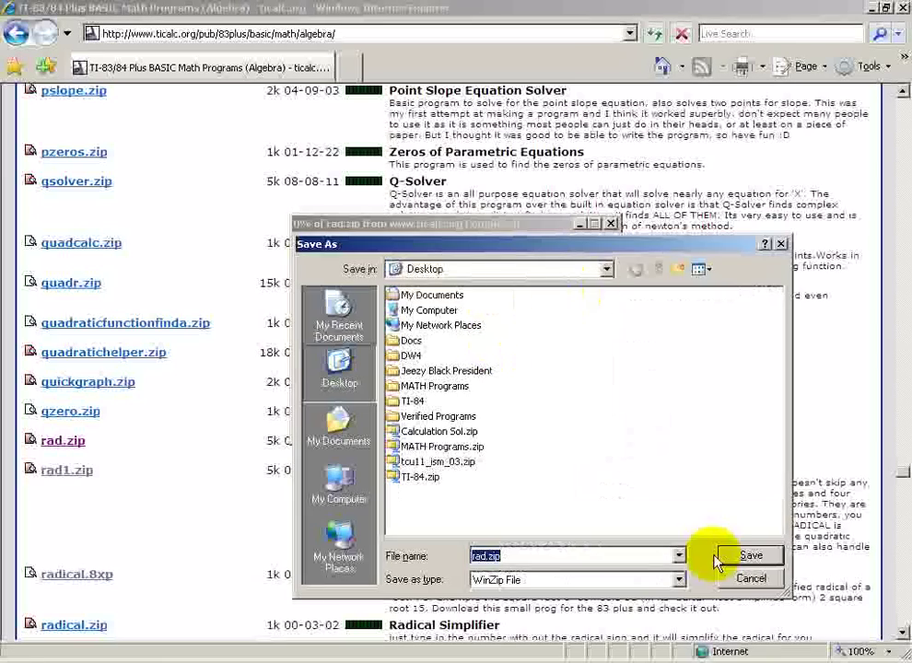
click(749, 555)
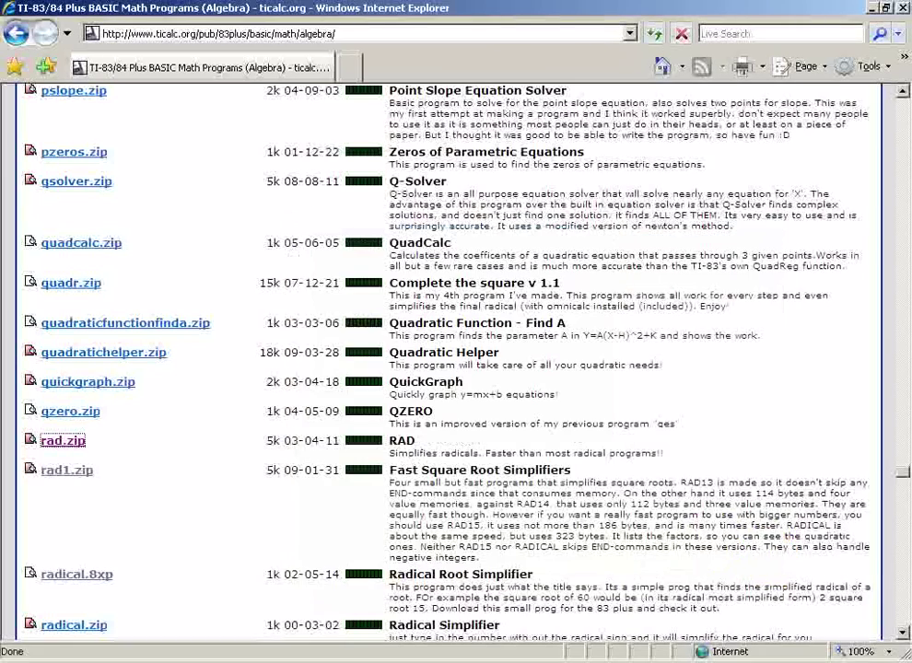
key(super+d)
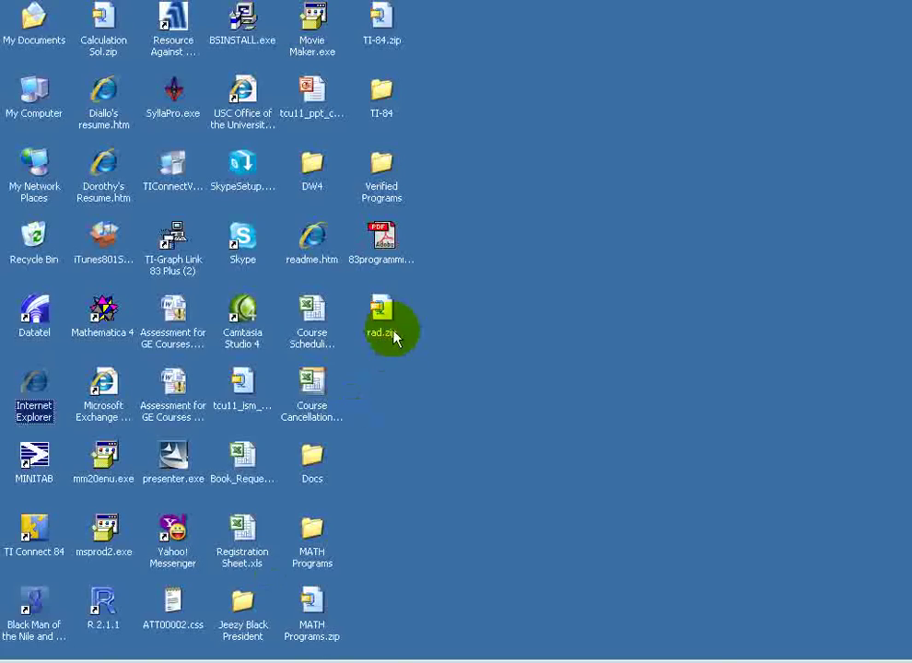
Extract all of rad.zip's files to the Desktop with WinZip, then close the archive
double_click(389, 333)
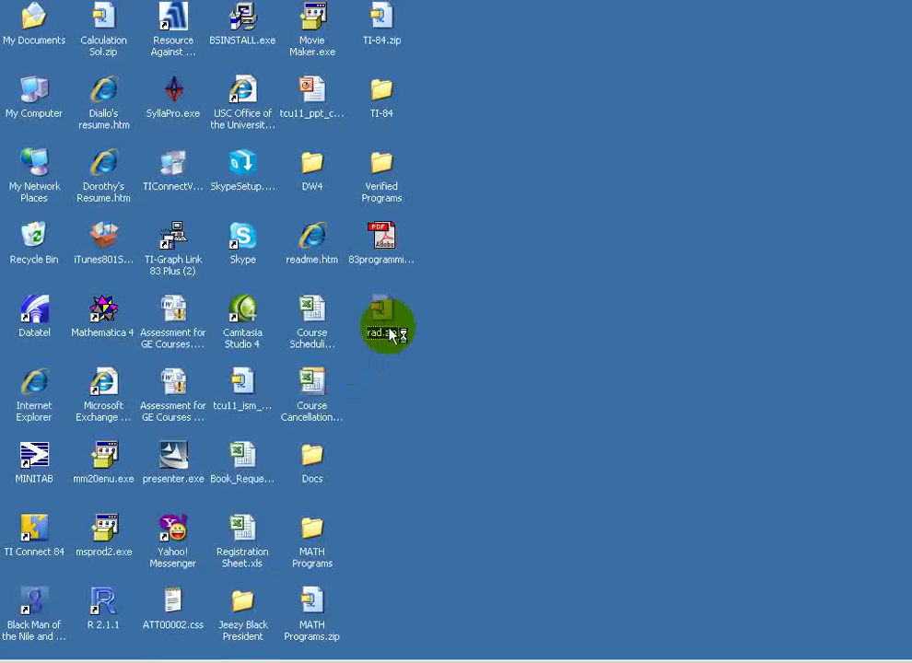
click(211, 573)
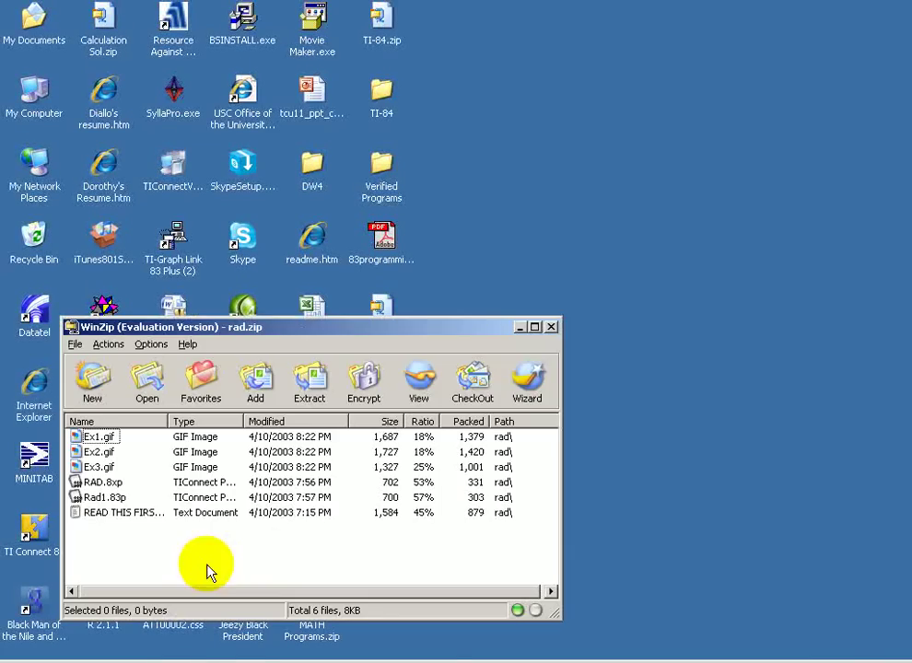
click(309, 379)
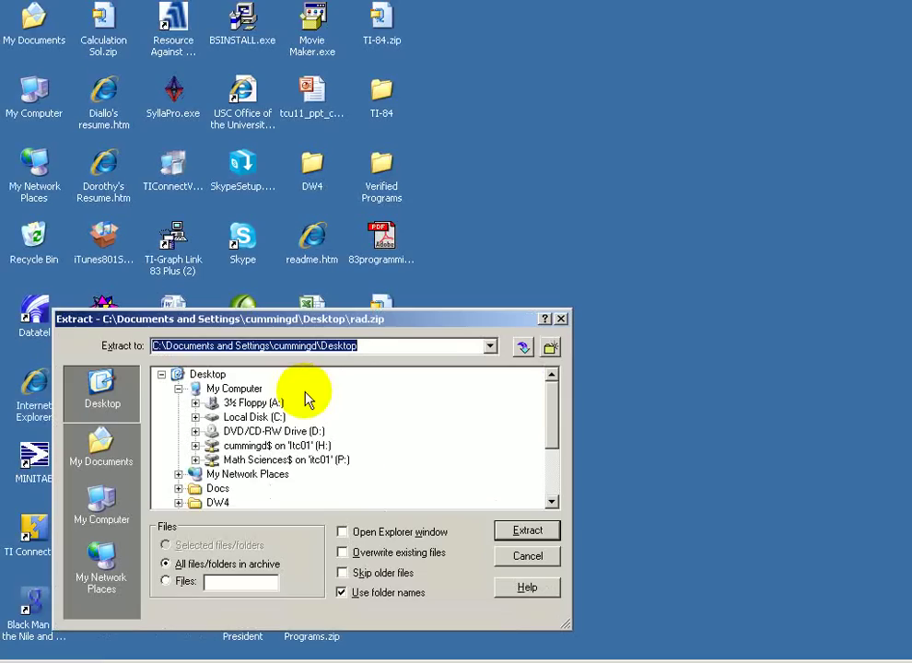
click(203, 375)
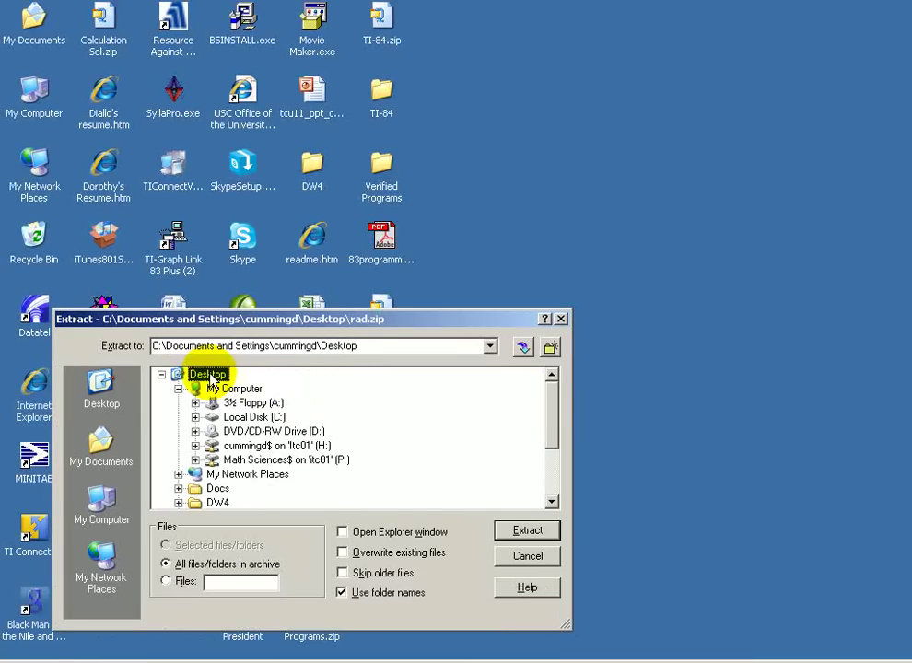
click(526, 531)
click(551, 326)
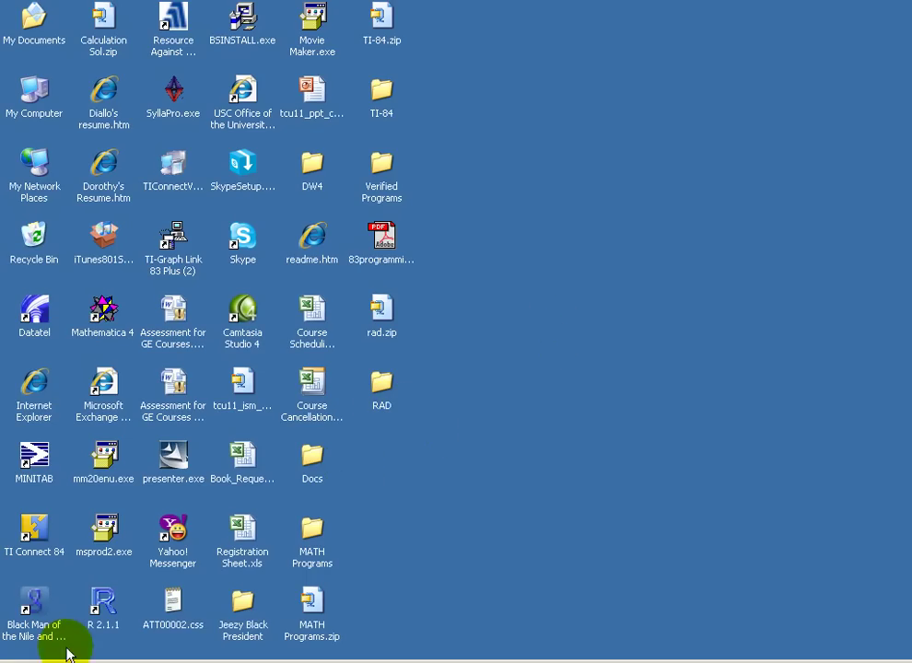
Launch Virtual TI and send RAD.8xp from the Desktop RAD folder to the calculator
double_click(304, 606)
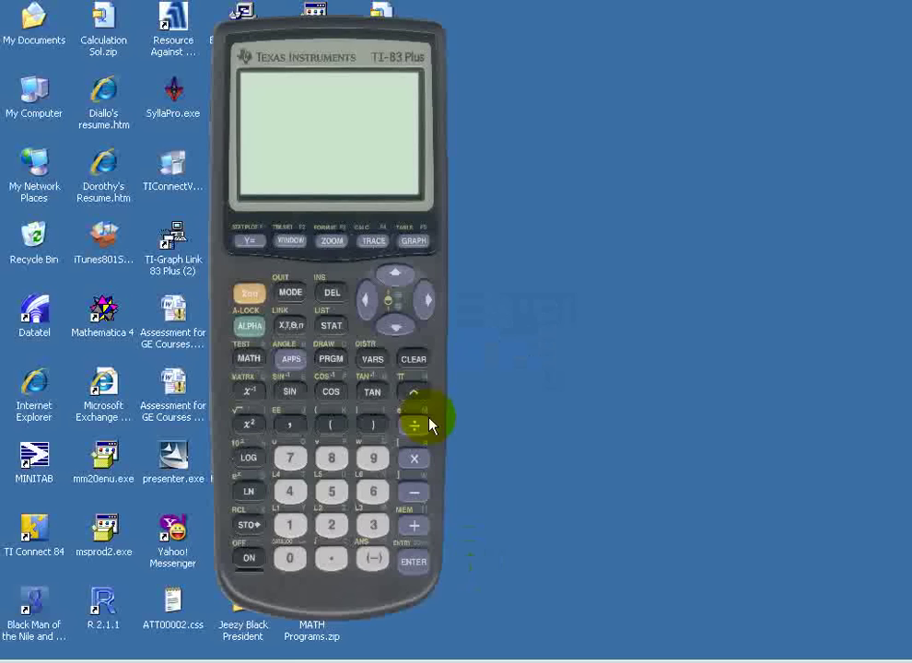
drag(372, 57, 627, 67)
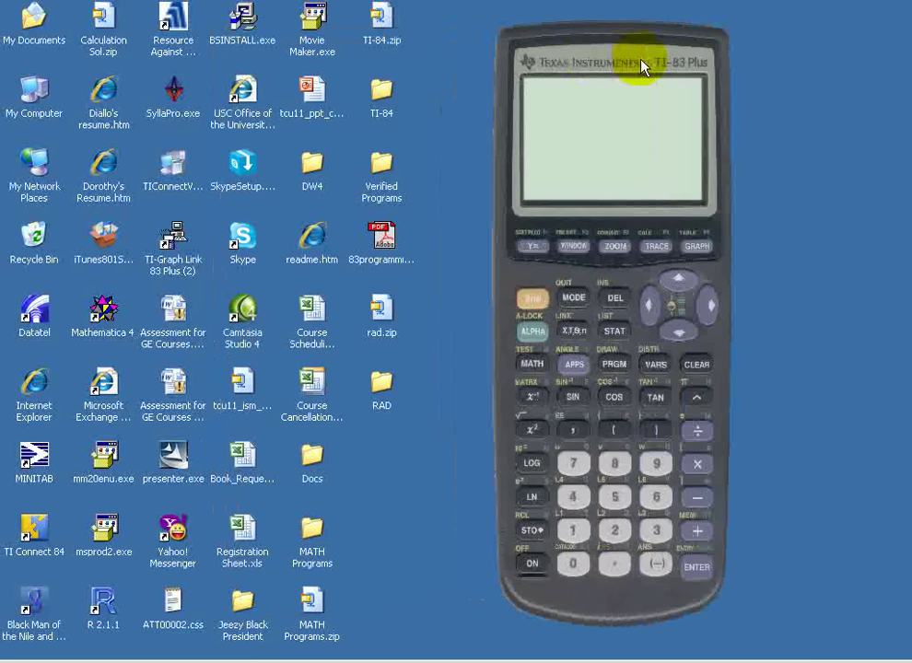
right_click(587, 120)
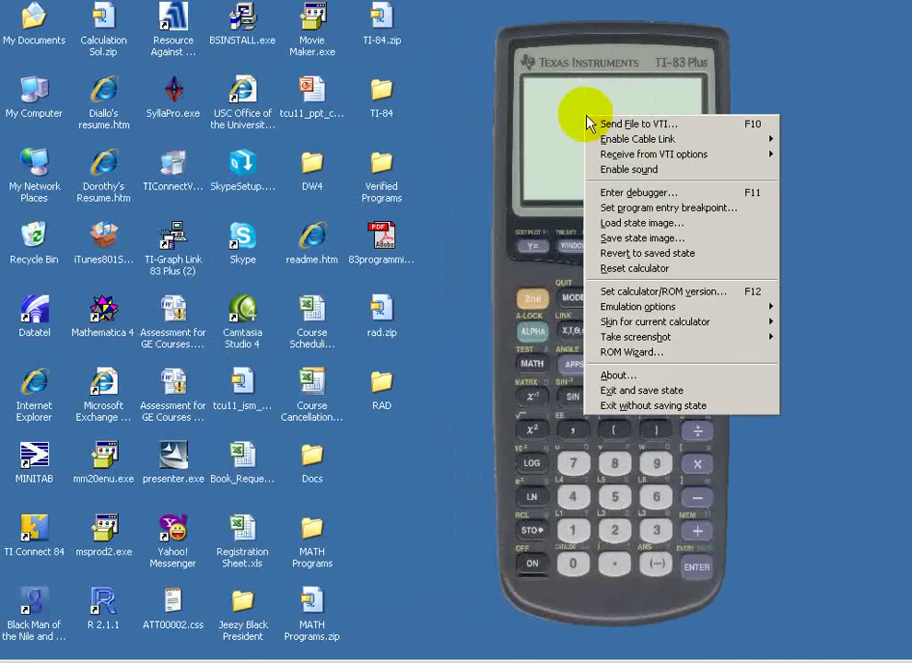
click(634, 126)
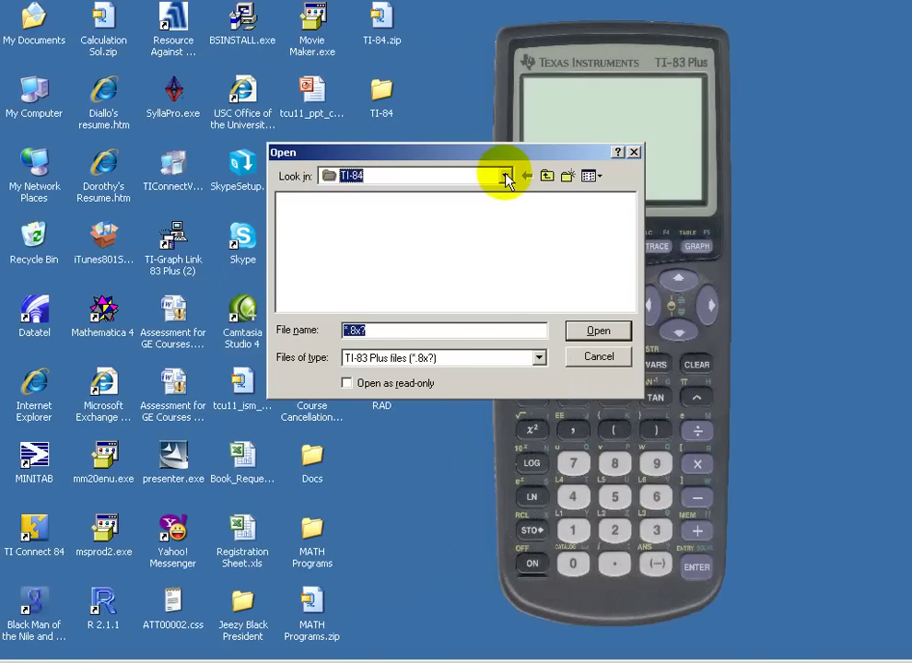
click(506, 176)
click(356, 196)
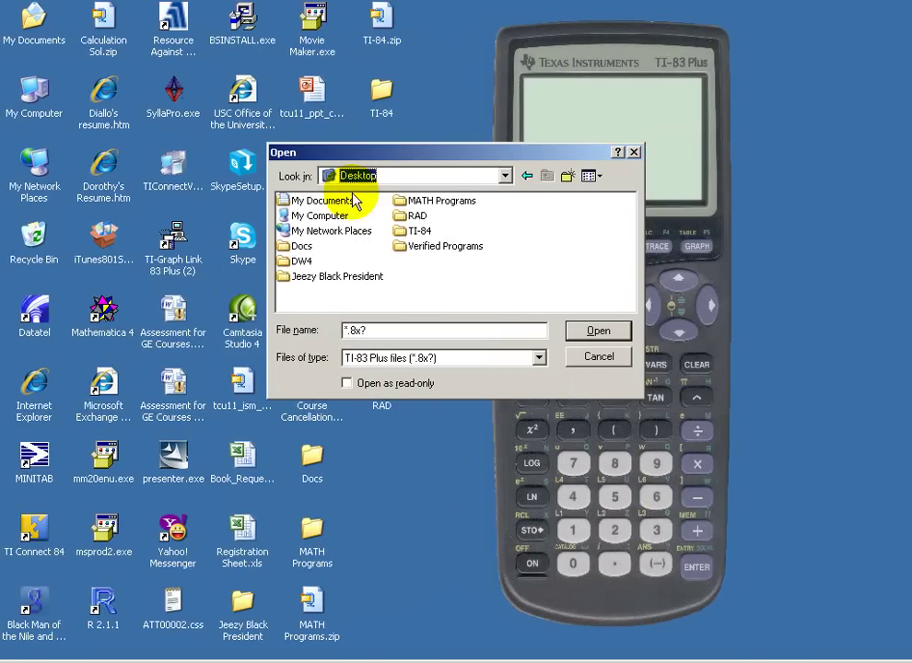
double_click(411, 216)
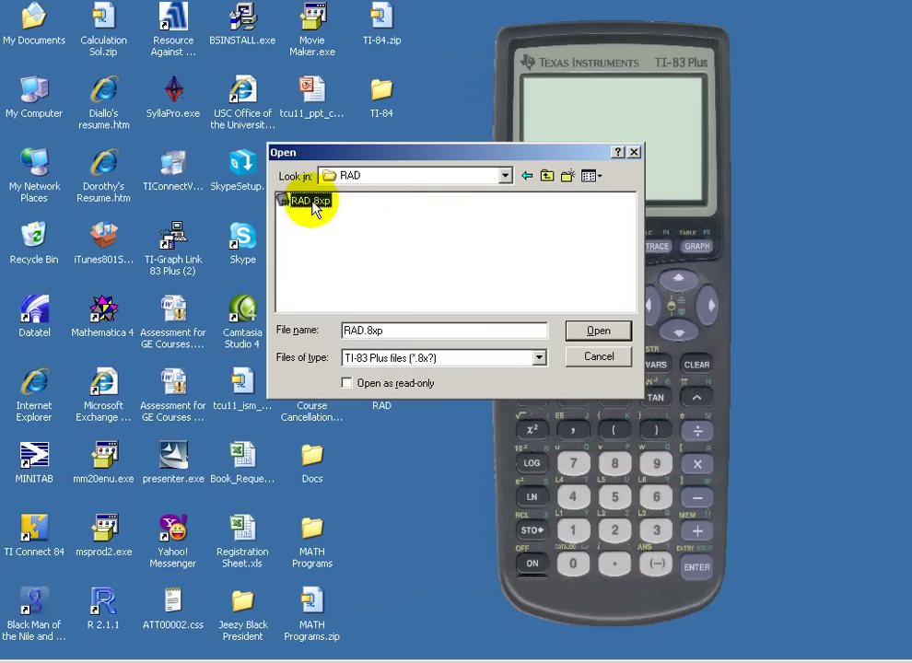
double_click(314, 202)
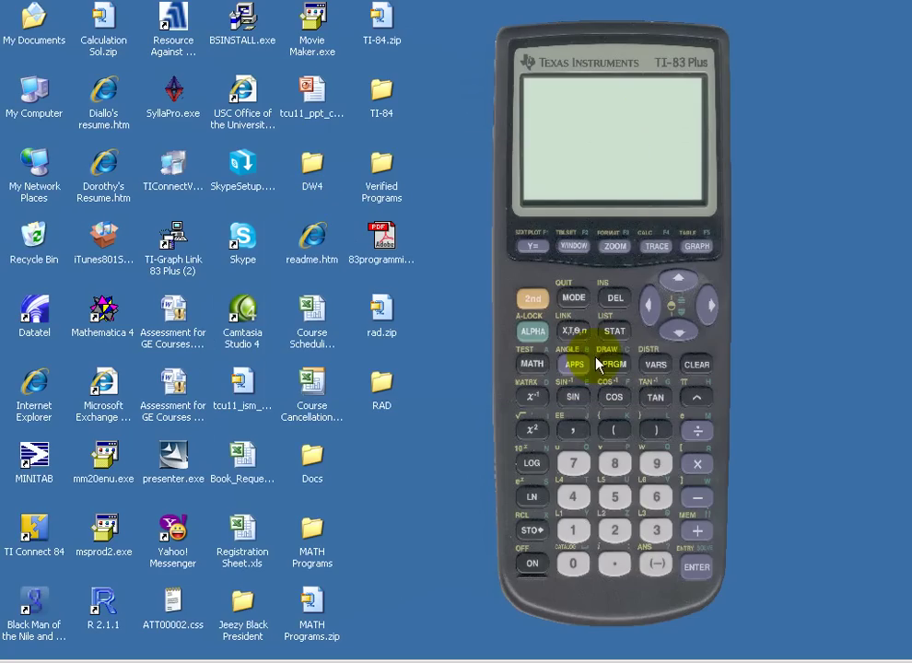
Run the RAD program from the calculator's program list
click(614, 364)
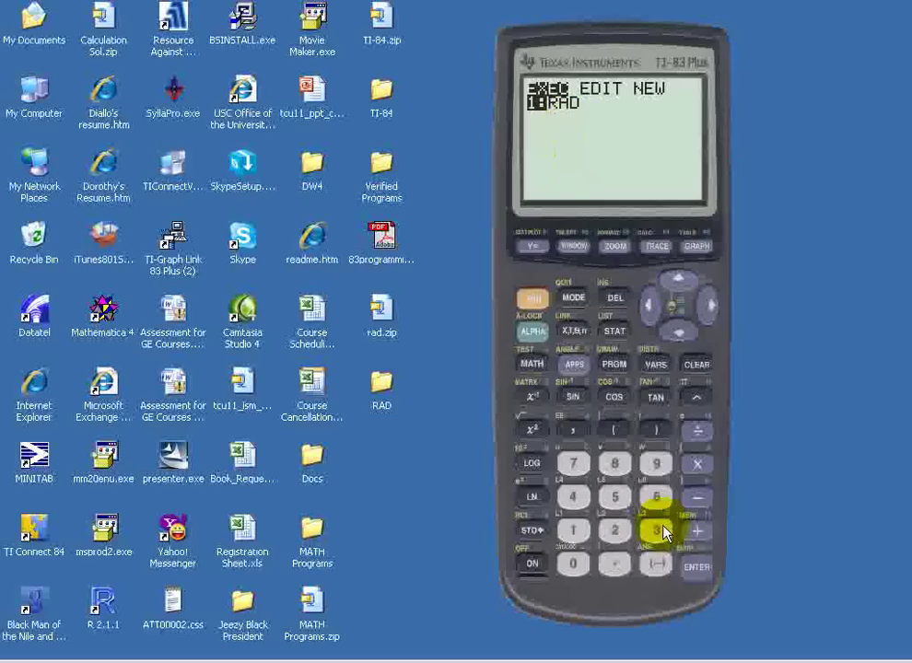
click(700, 567)
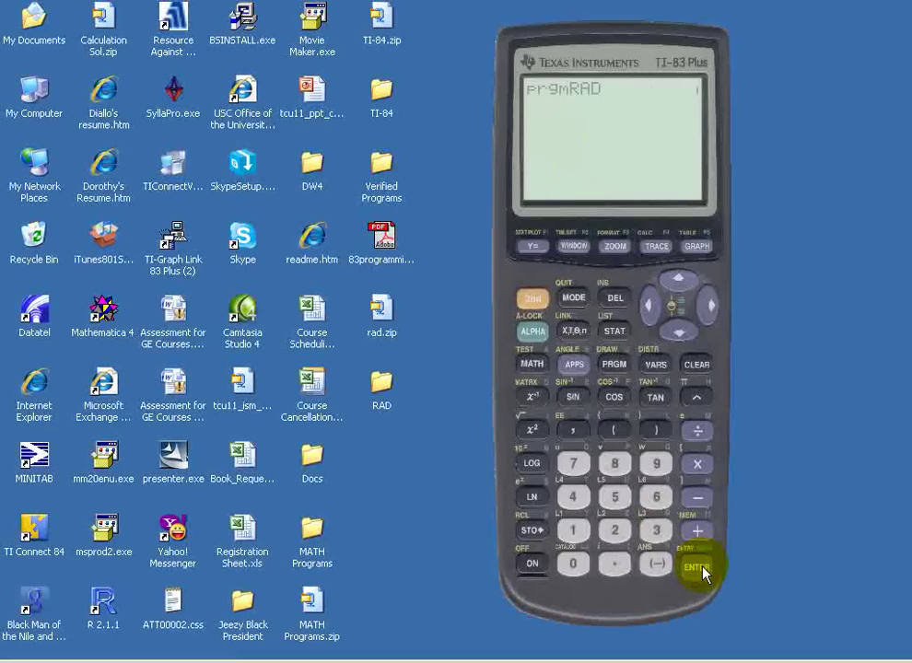
click(701, 569)
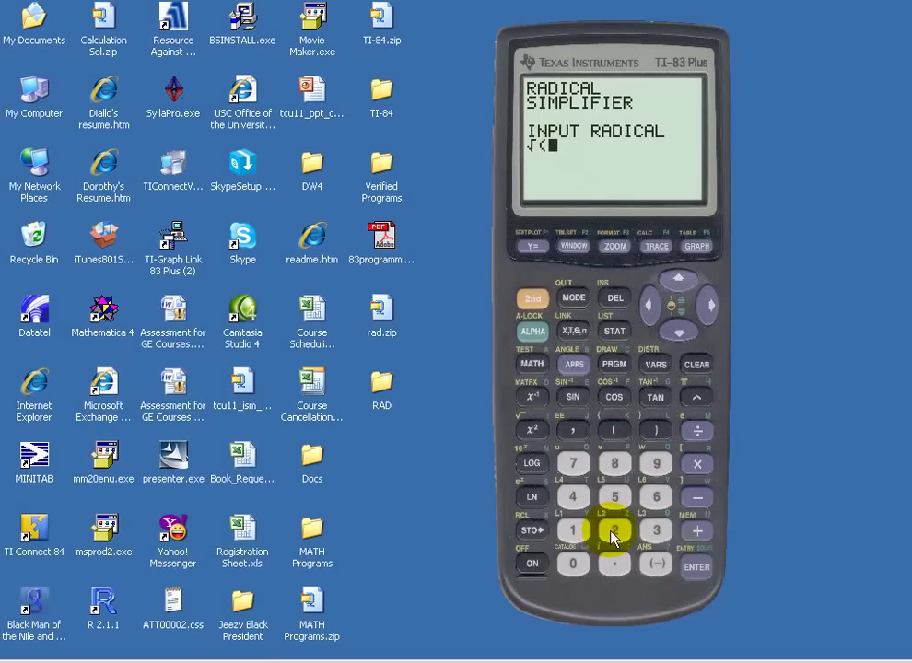
Enter √(20) at the RAD prompt and quit the resulting ERR:SYNTAX
click(613, 532)
click(573, 564)
click(656, 437)
click(688, 569)
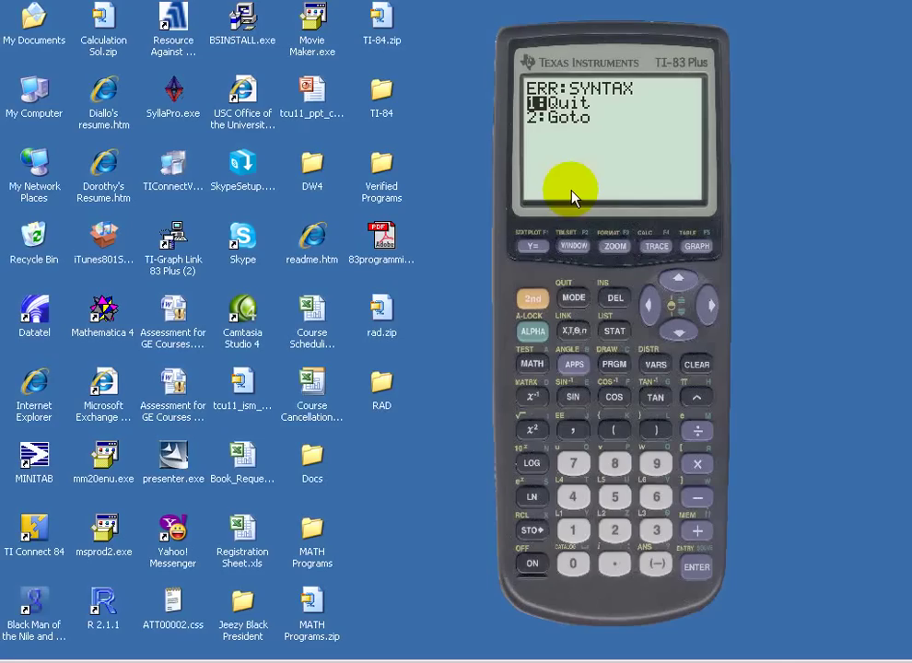
click(698, 573)
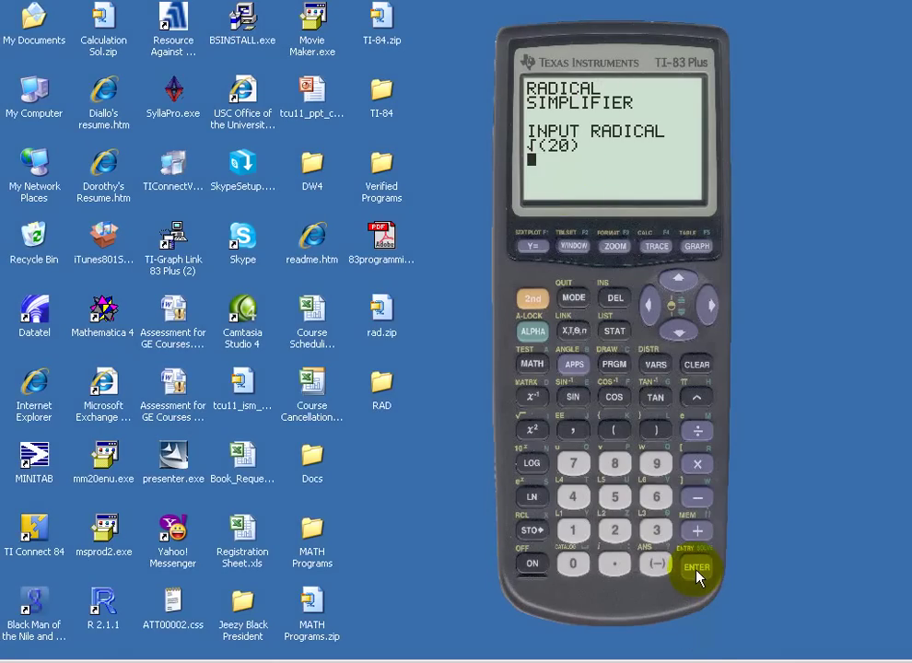
Clear the home screen and open the Prgm list under Mem Mgmt/Del
click(696, 368)
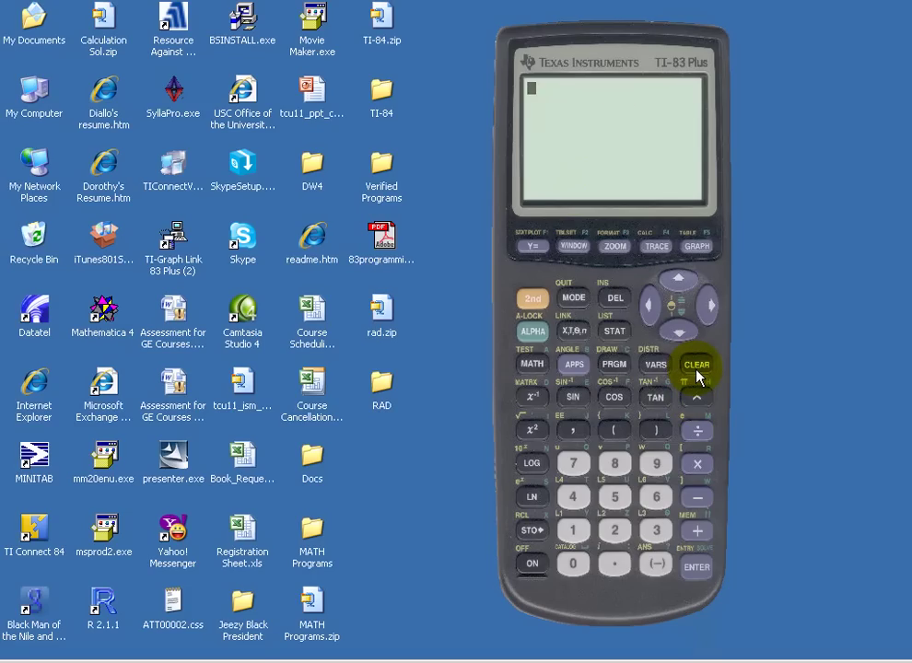
click(698, 534)
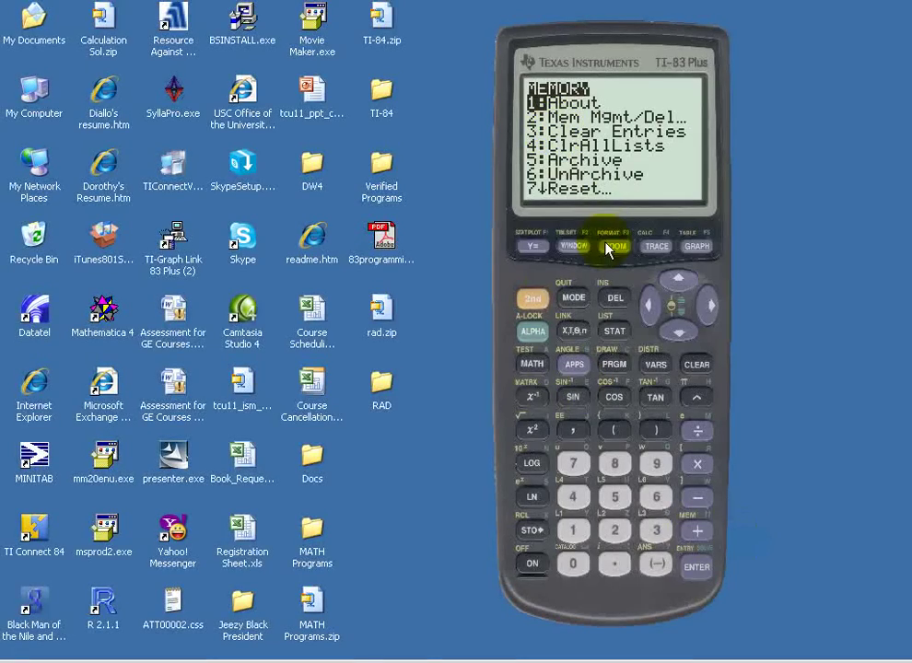
click(614, 532)
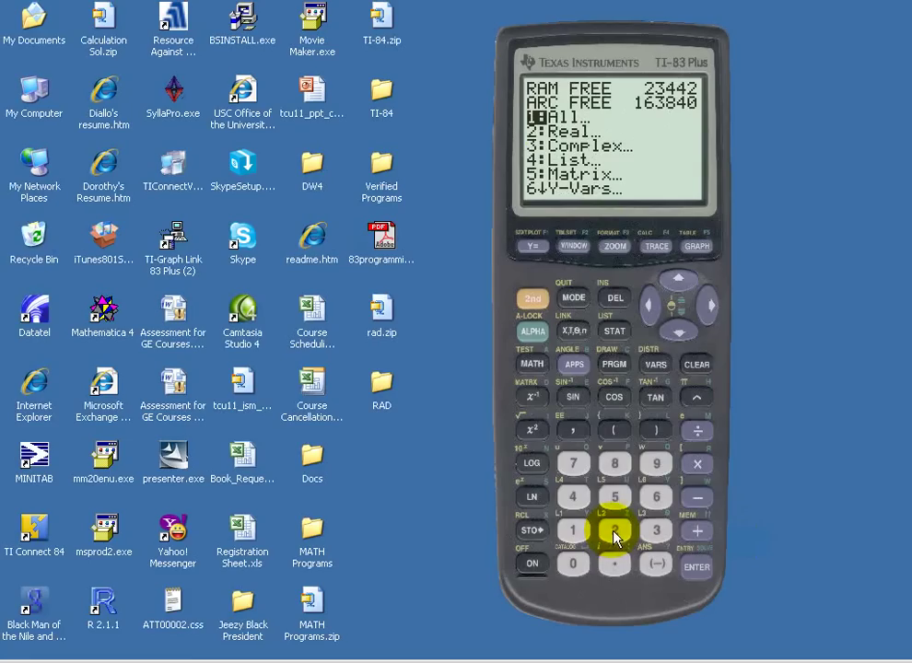
click(677, 337)
click(677, 339)
click(677, 341)
click(677, 339)
click(677, 339)
click(677, 338)
click(677, 339)
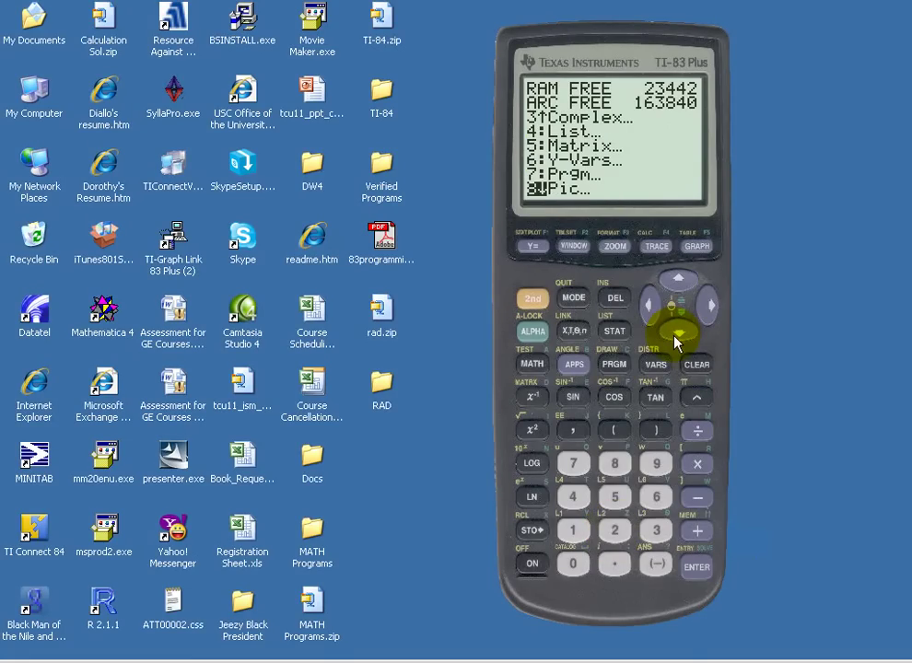
click(675, 288)
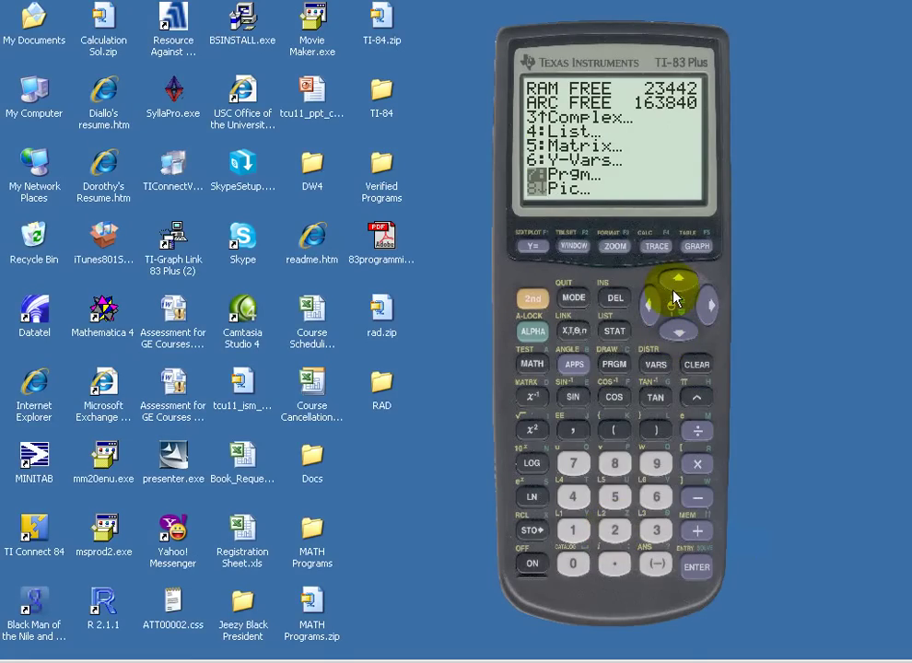
click(696, 568)
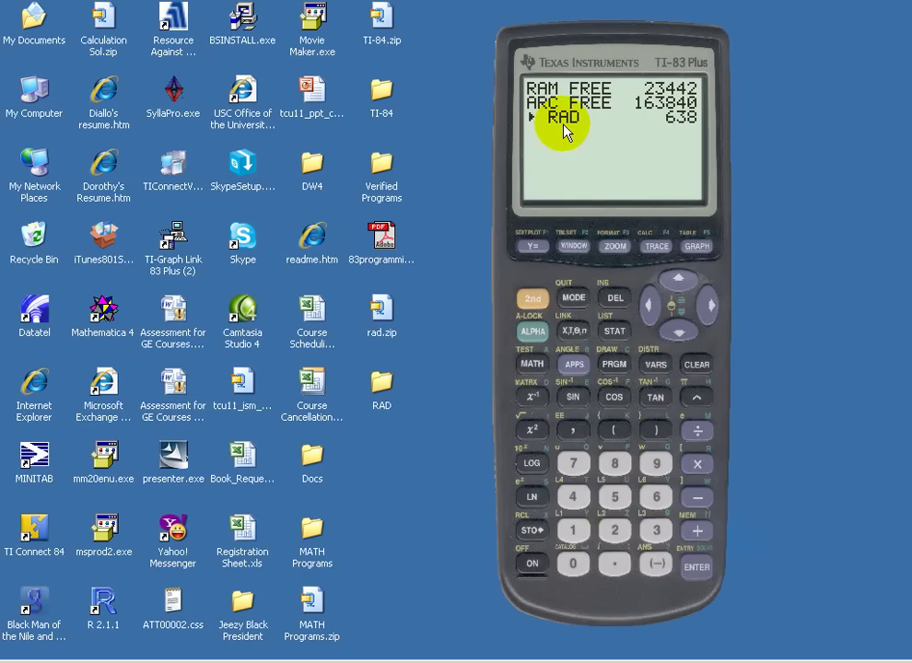
Delete RAD, return home, and confirm the program list is empty
click(614, 298)
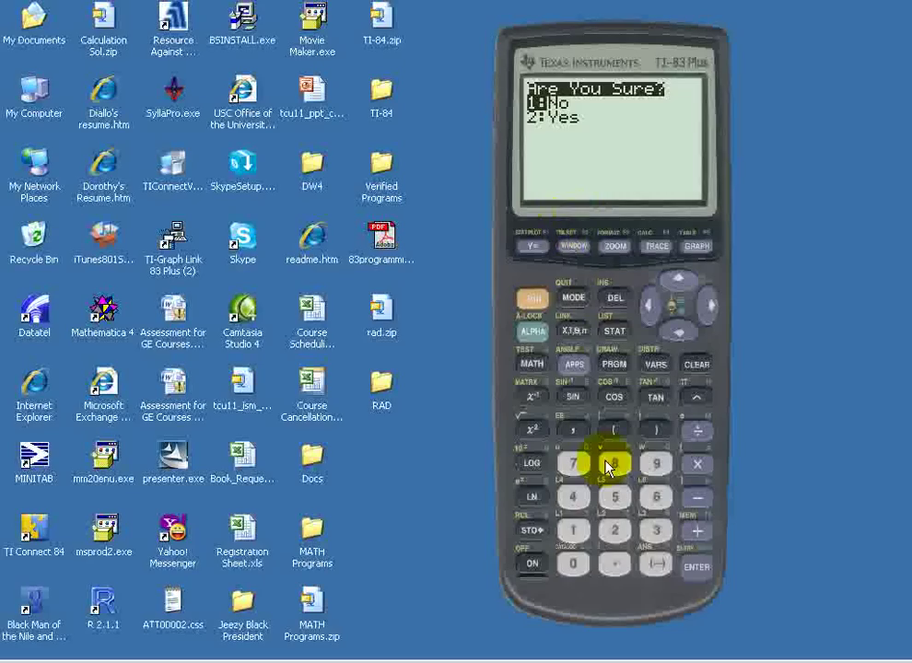
click(614, 531)
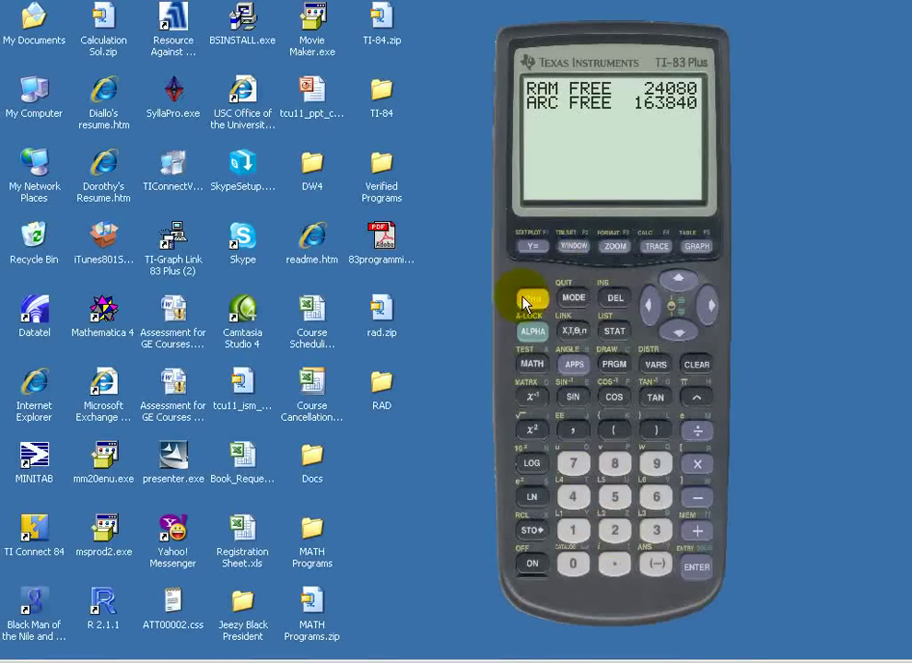
click(571, 299)
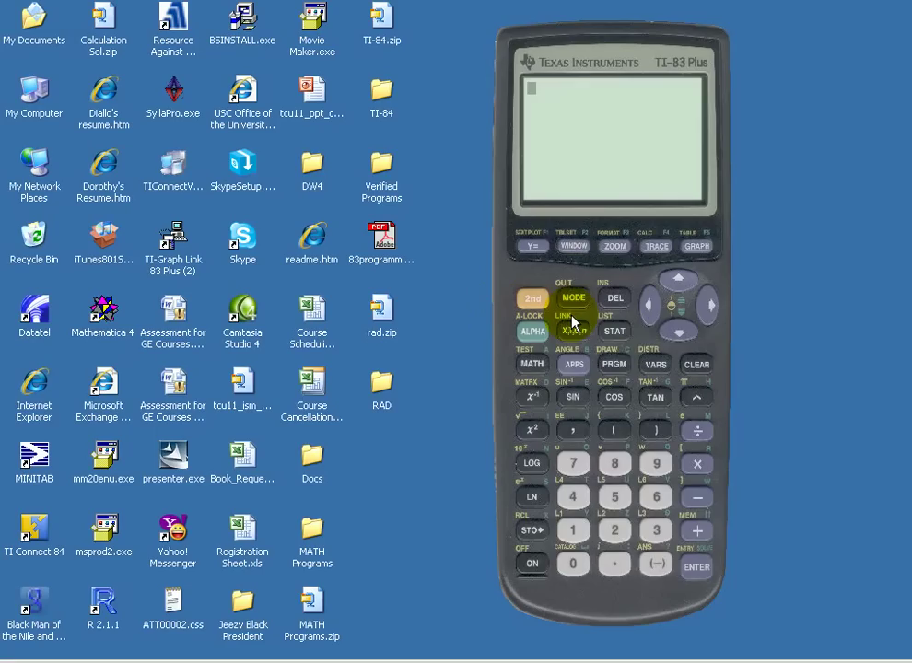
click(612, 367)
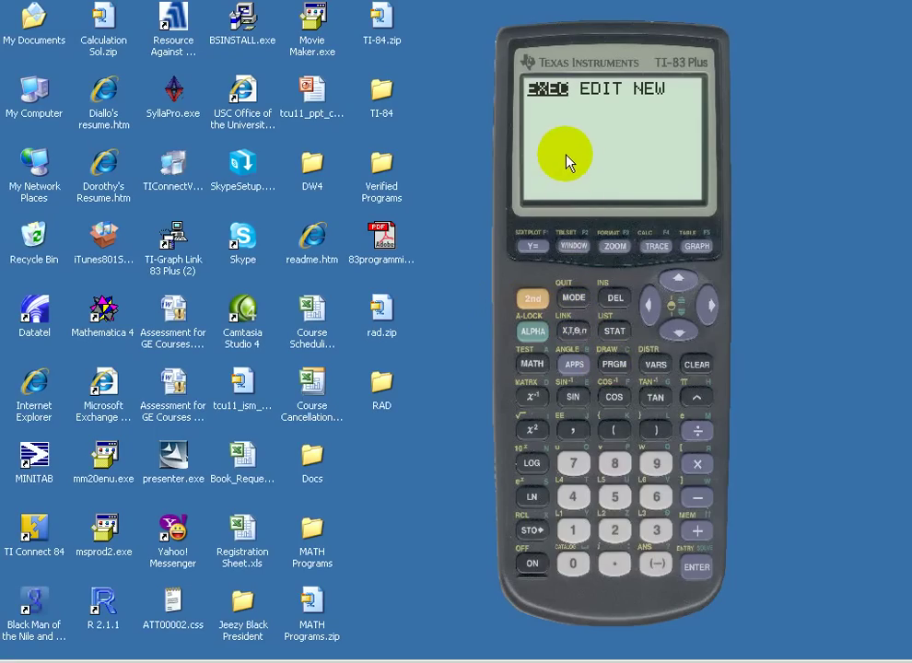
click(533, 299)
click(571, 299)
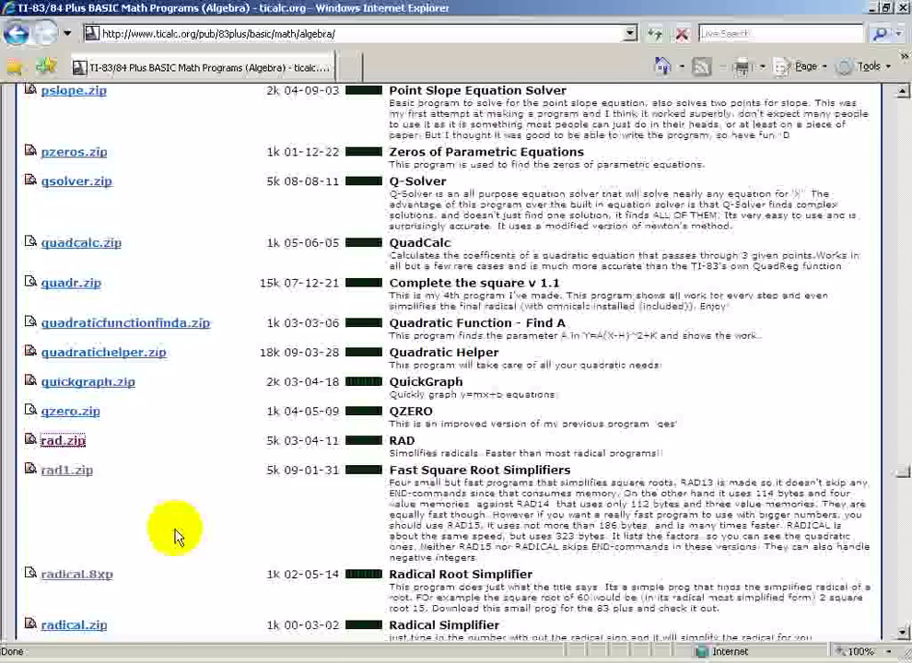
Save radical.8xp from the algebra archive page to the Desktop
scroll(175, 534, down, 1)
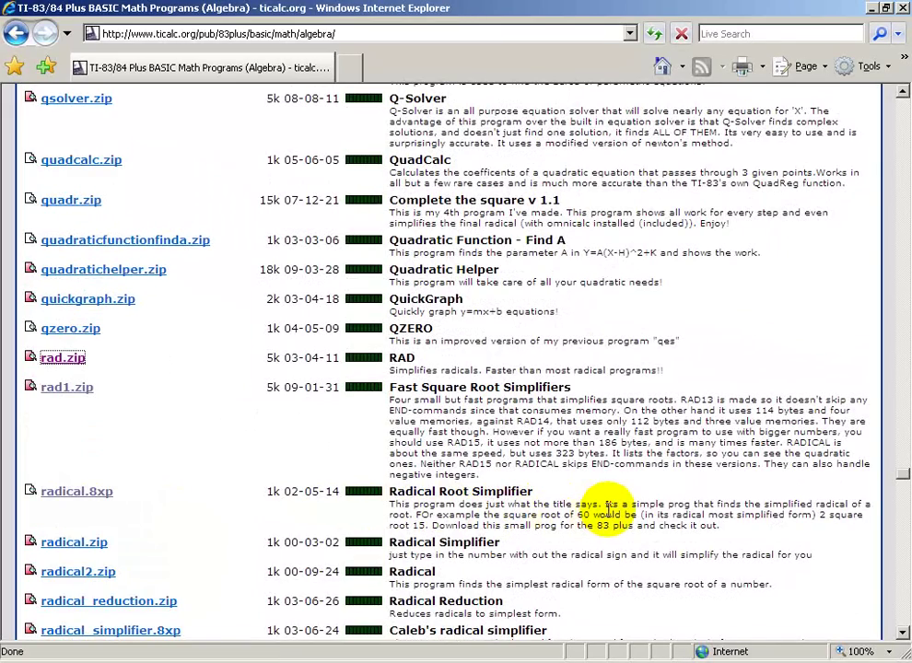
click(96, 493)
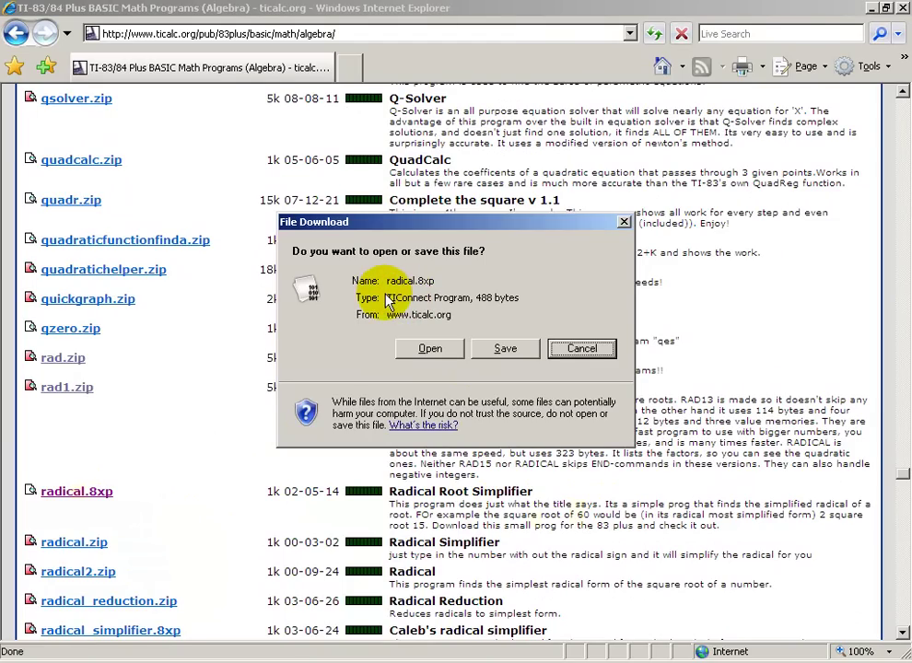
click(508, 353)
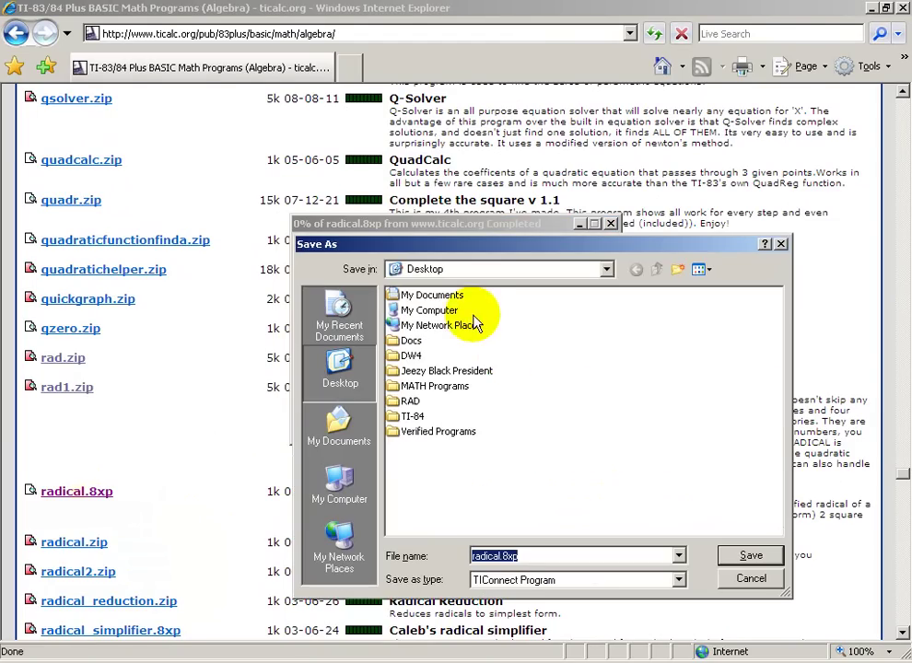
click(751, 555)
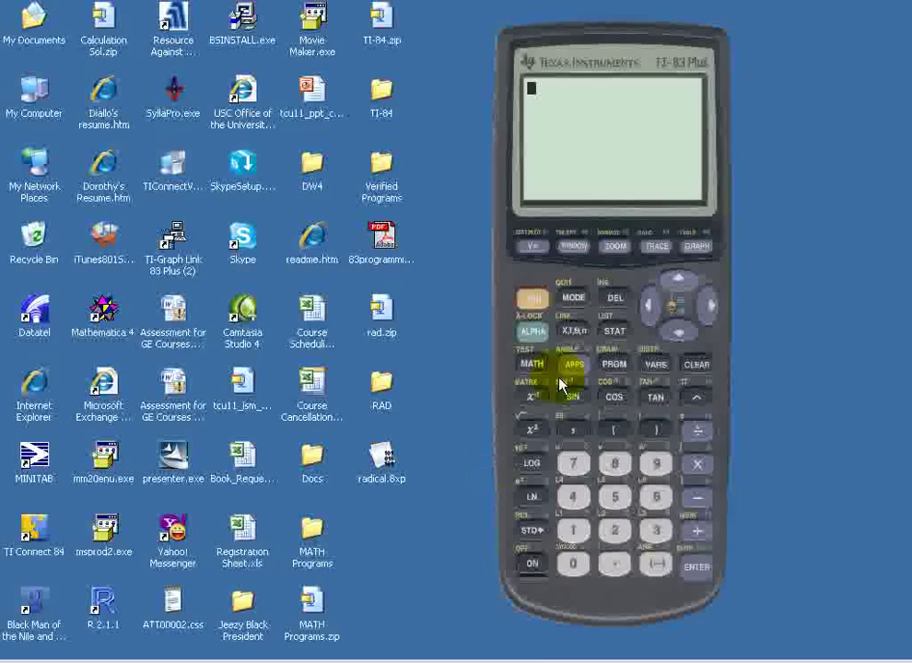
Send radical.8xp from the Desktop to the emulator and check RADICAL in PRGM
right_click(597, 180)
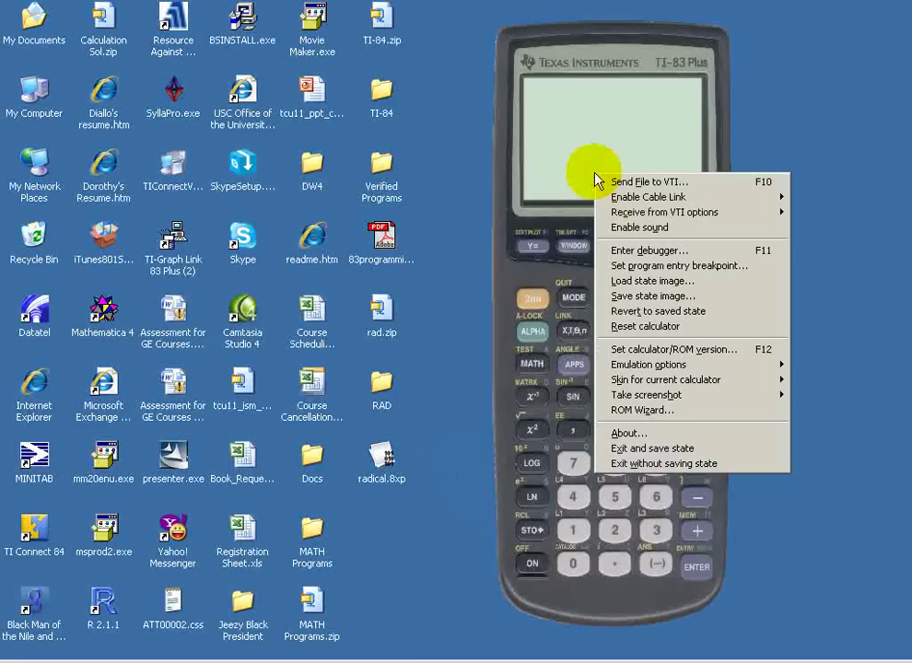
click(649, 184)
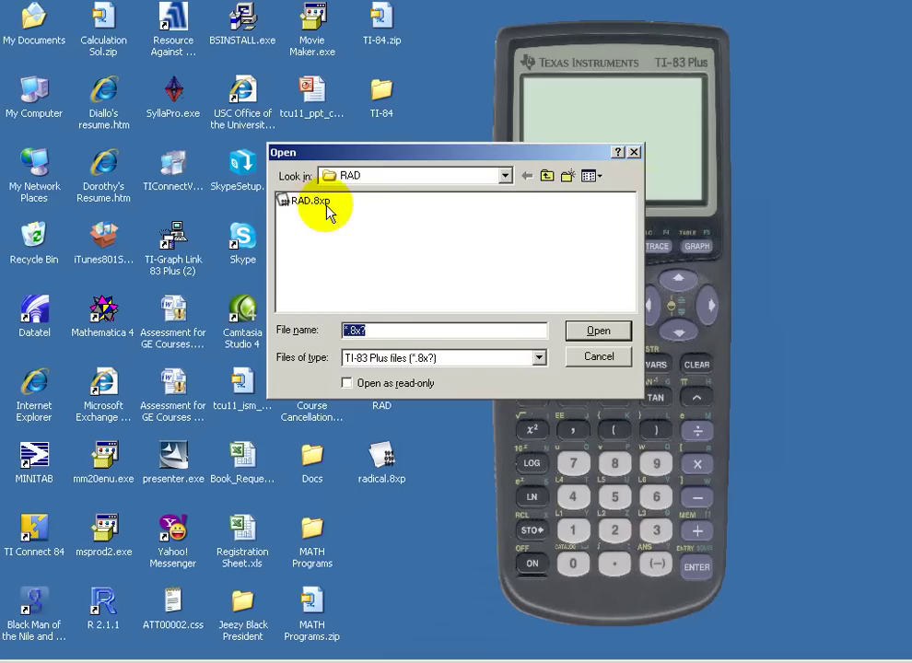
click(505, 176)
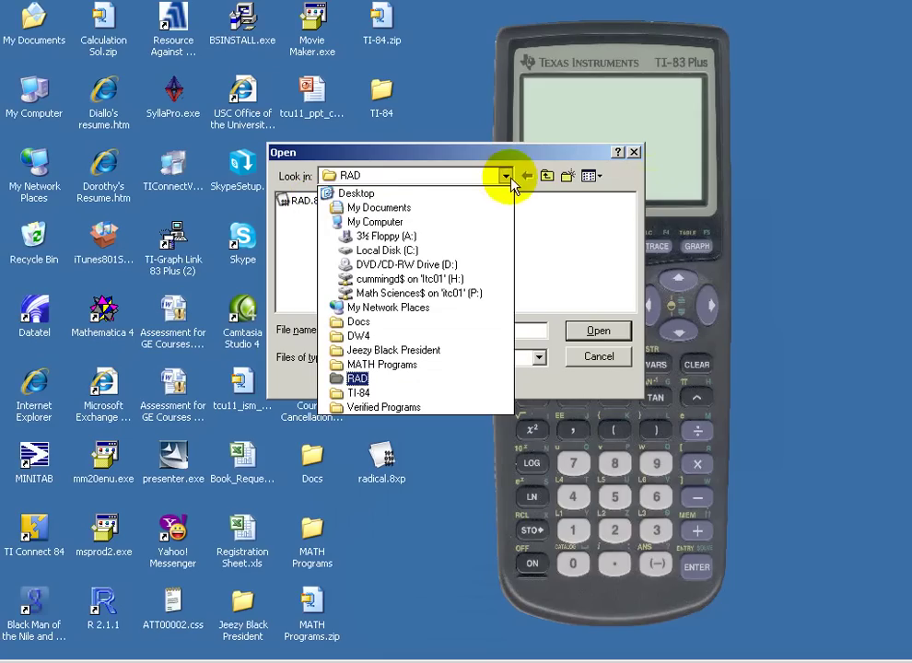
click(352, 194)
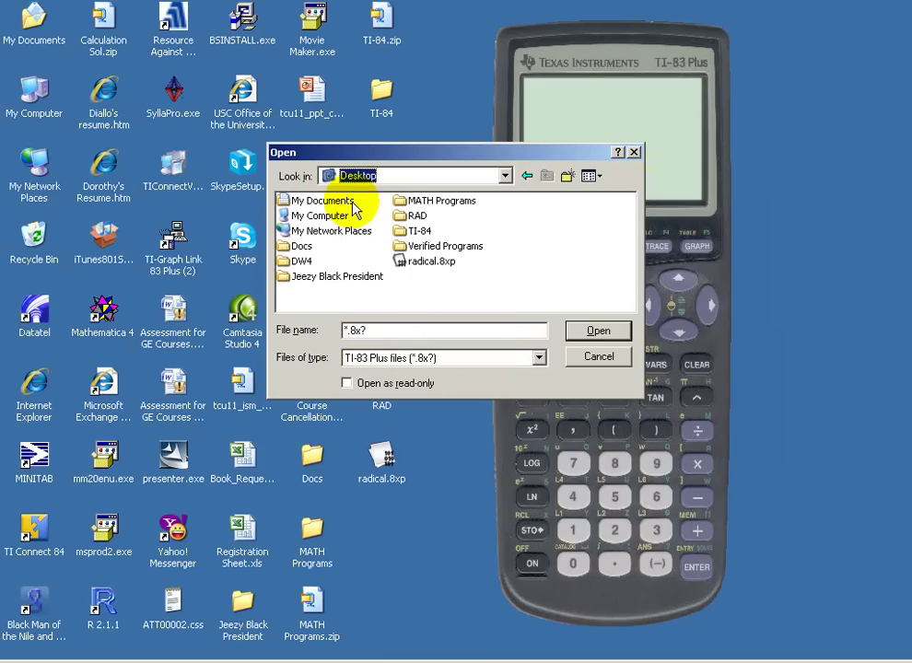
double_click(439, 264)
click(614, 365)
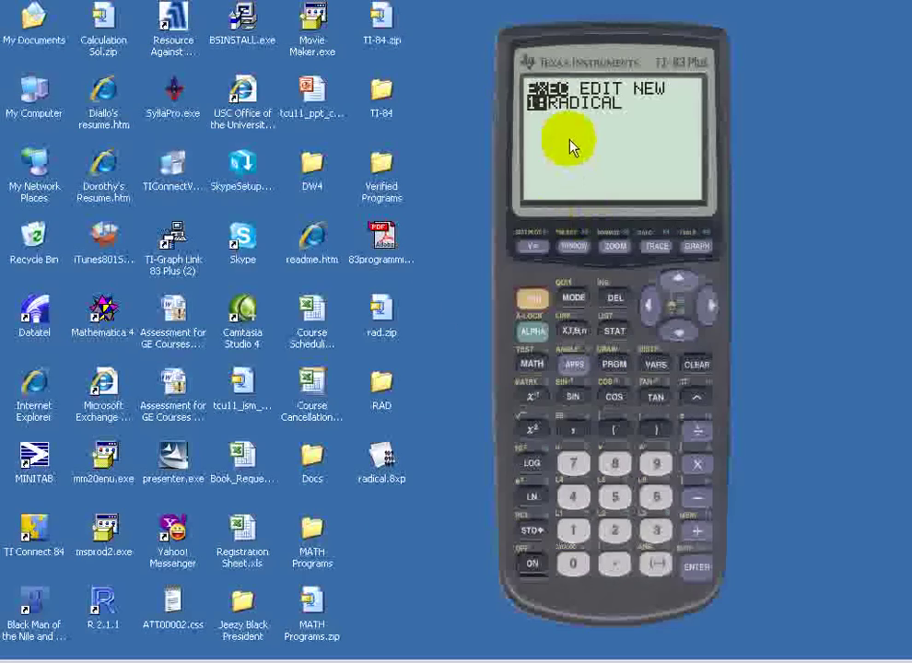
Run RADICAL with root index 2 and 20, simplifying √20 to 2√5
click(698, 569)
click(697, 569)
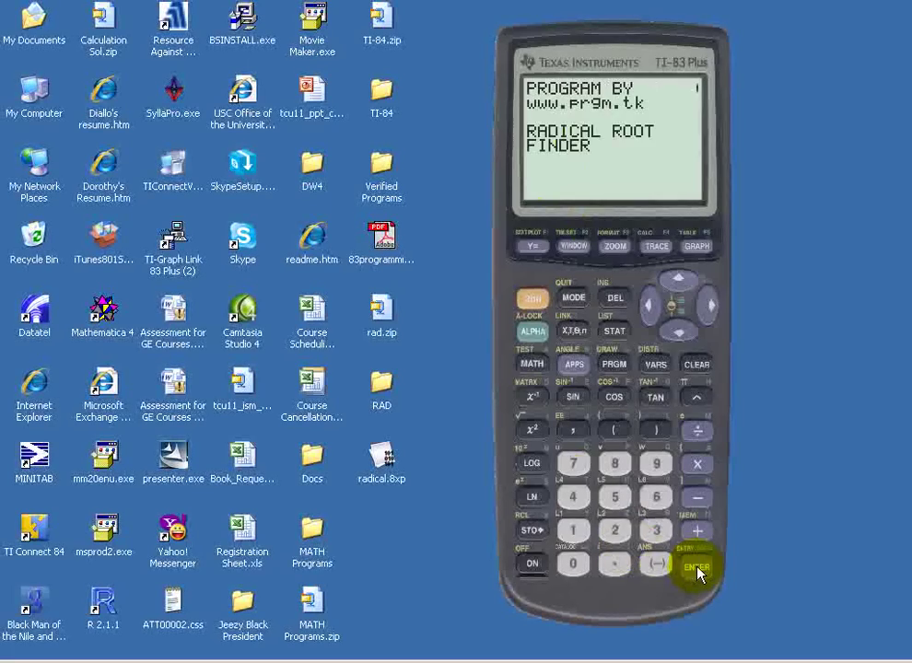
click(698, 571)
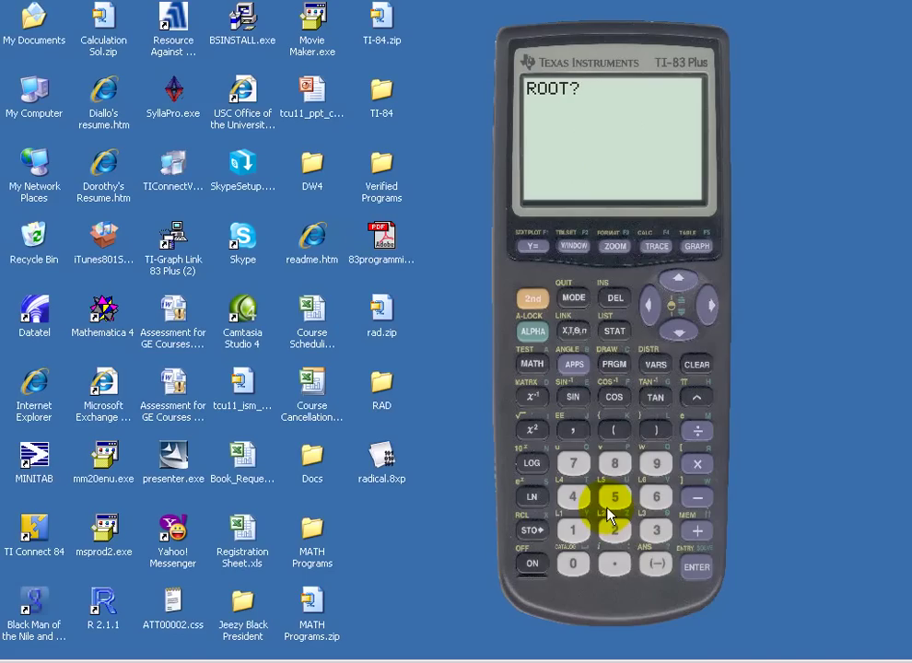
click(613, 531)
click(700, 571)
click(614, 531)
click(576, 563)
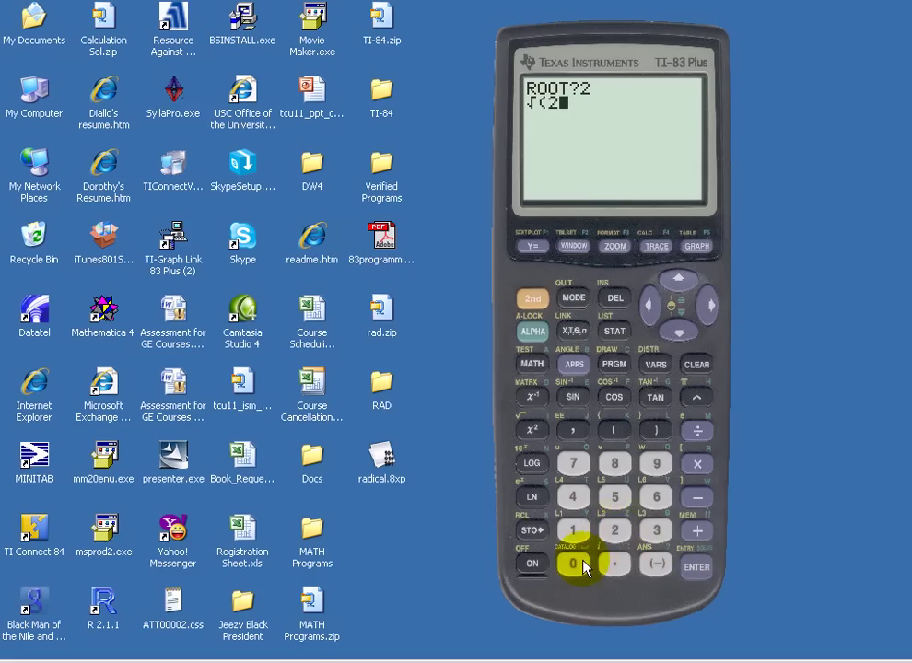
click(685, 585)
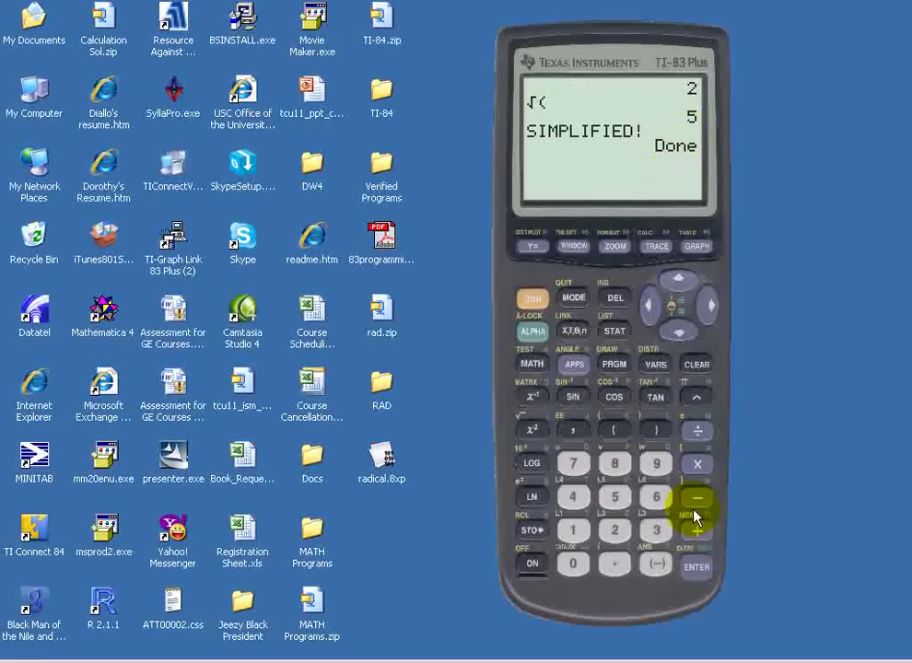
Rerun RADICAL with root index 3 and 16, simplifying ∛16 to 2∛2
click(699, 568)
click(698, 569)
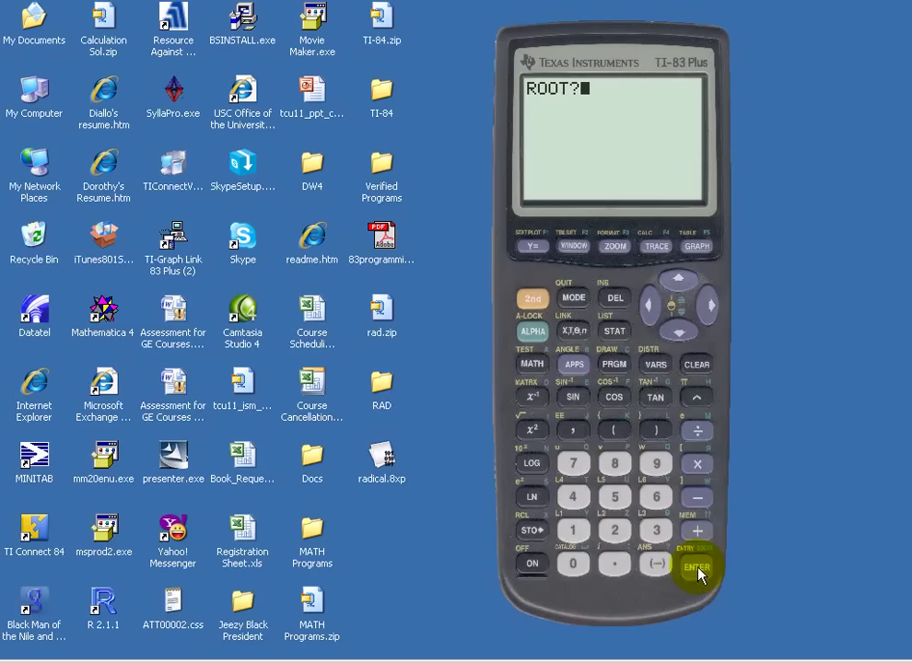
click(661, 534)
click(689, 568)
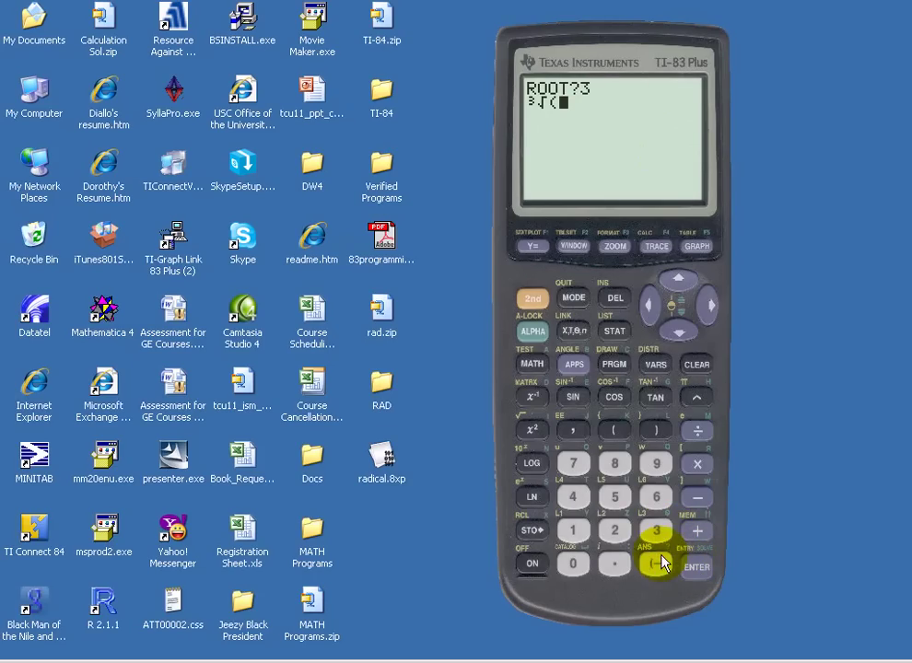
click(572, 533)
click(657, 499)
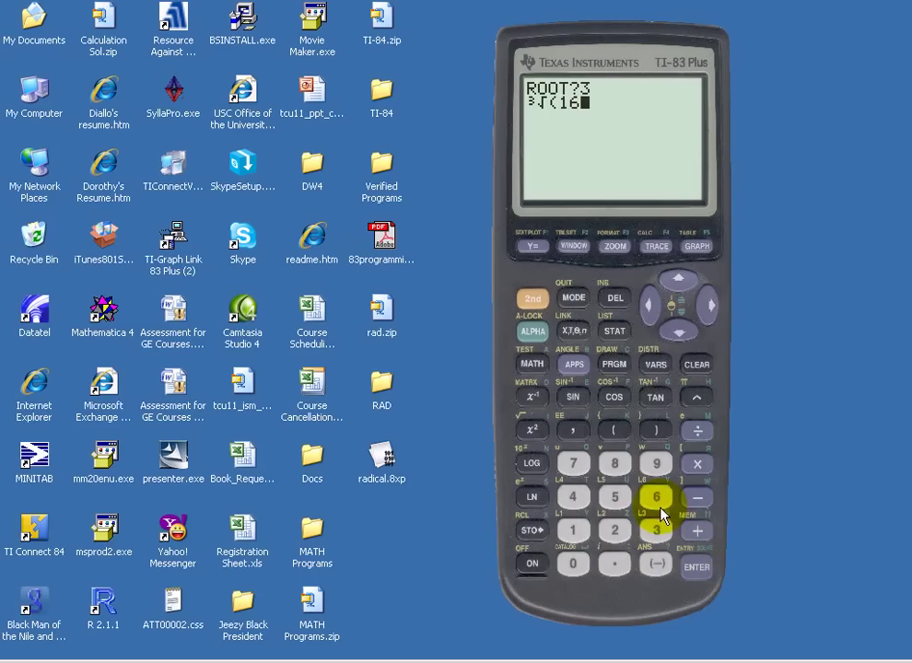
click(695, 568)
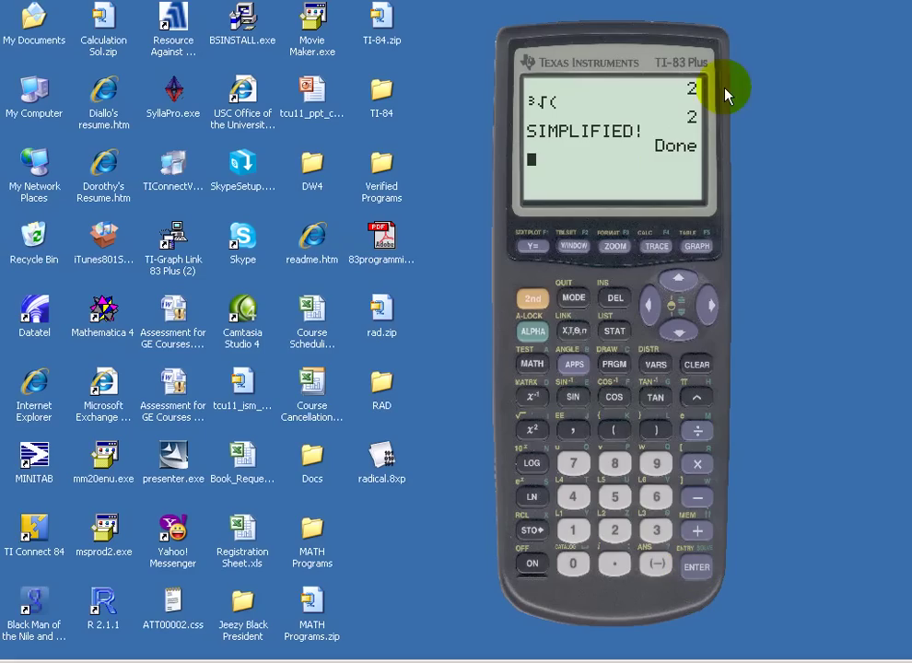